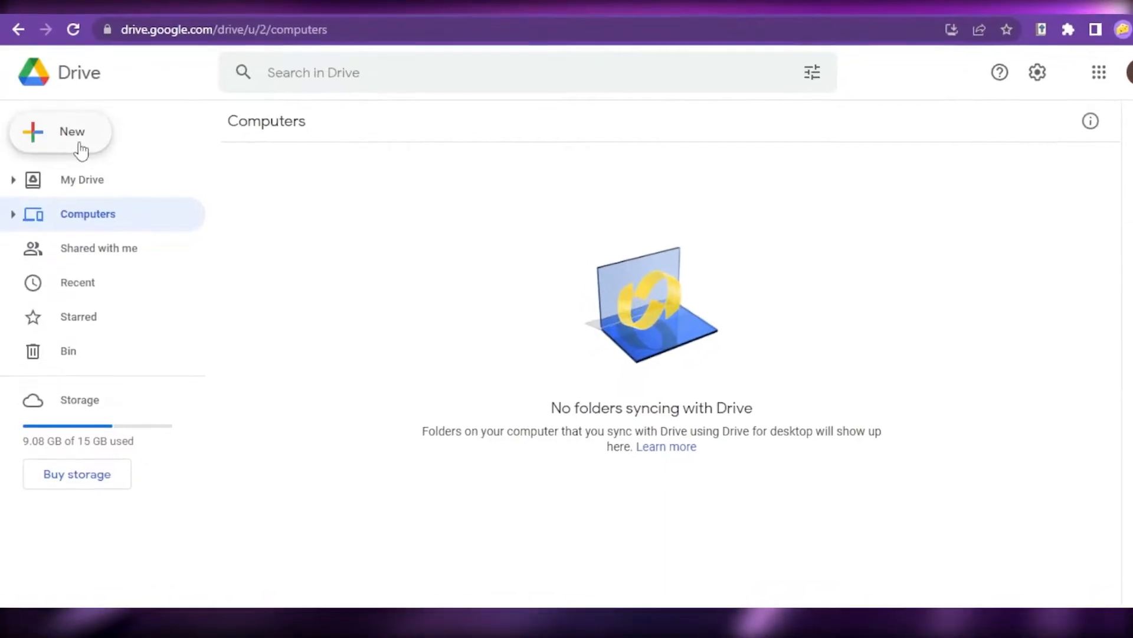
- Open the Google Forms template gallery from Drive, browse the templates and create a blank form
left_click(80, 149)
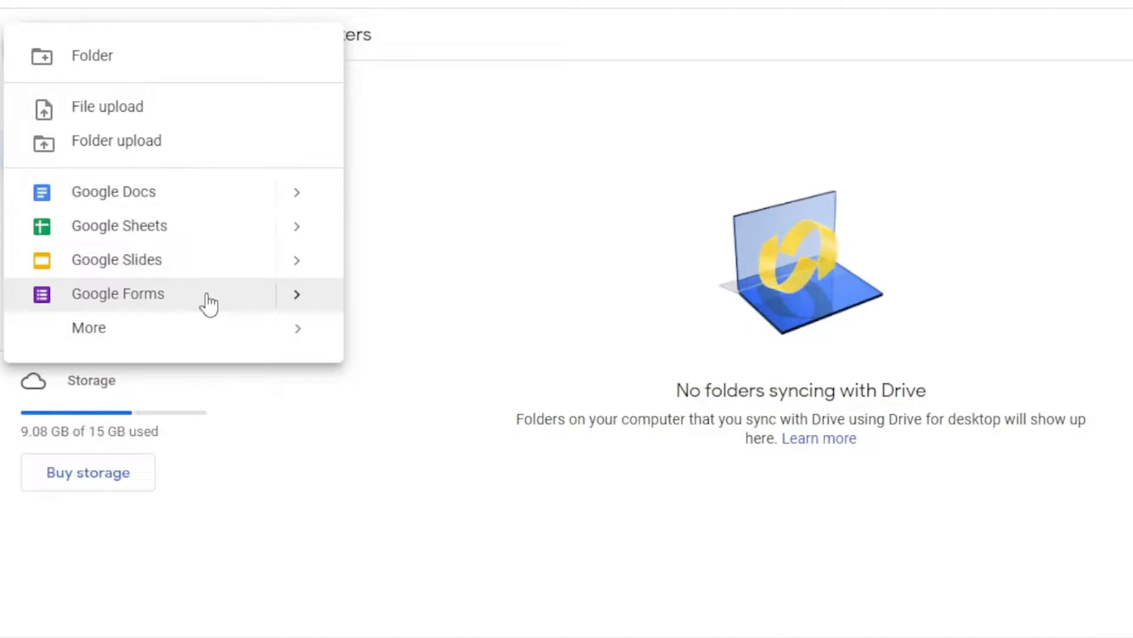
left_click(298, 297)
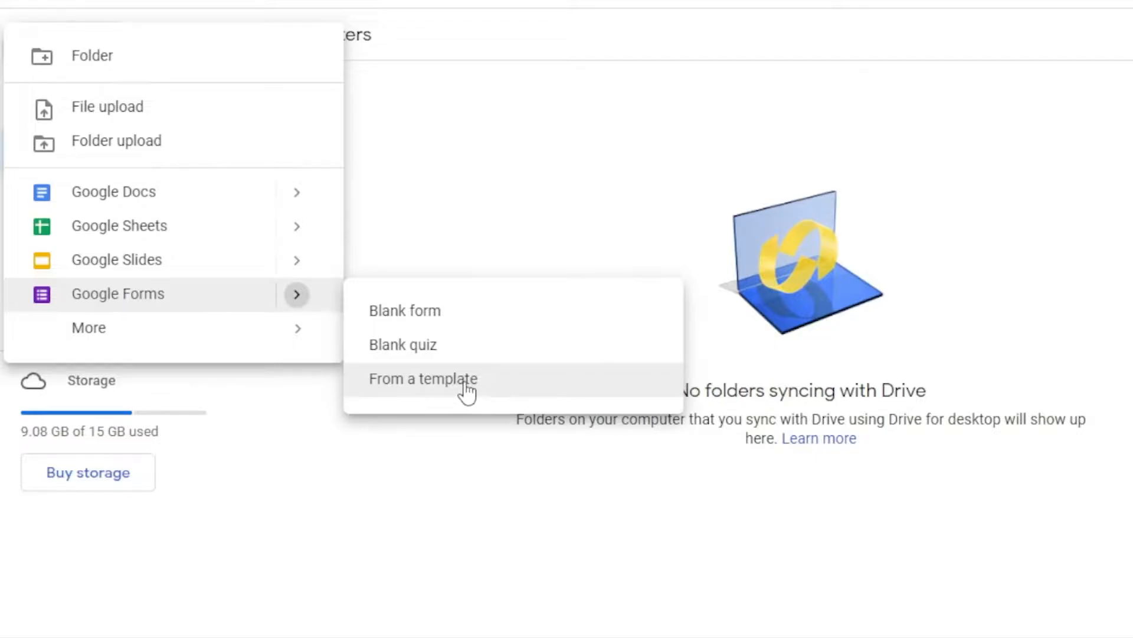
left_click(467, 384)
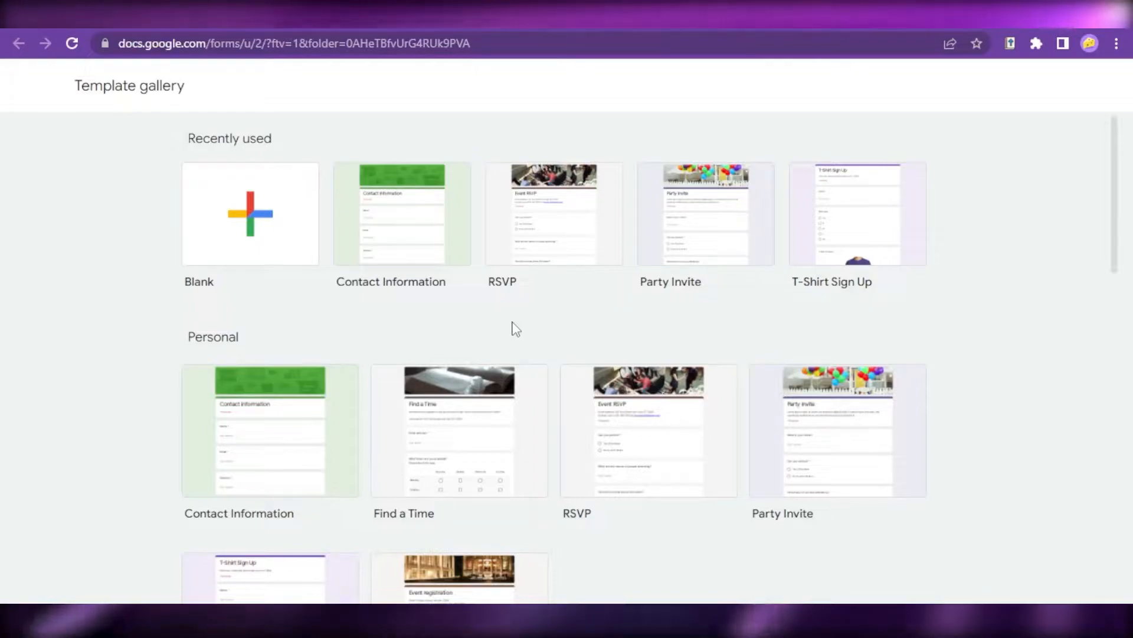
scroll(1004, 387, "down", 10)
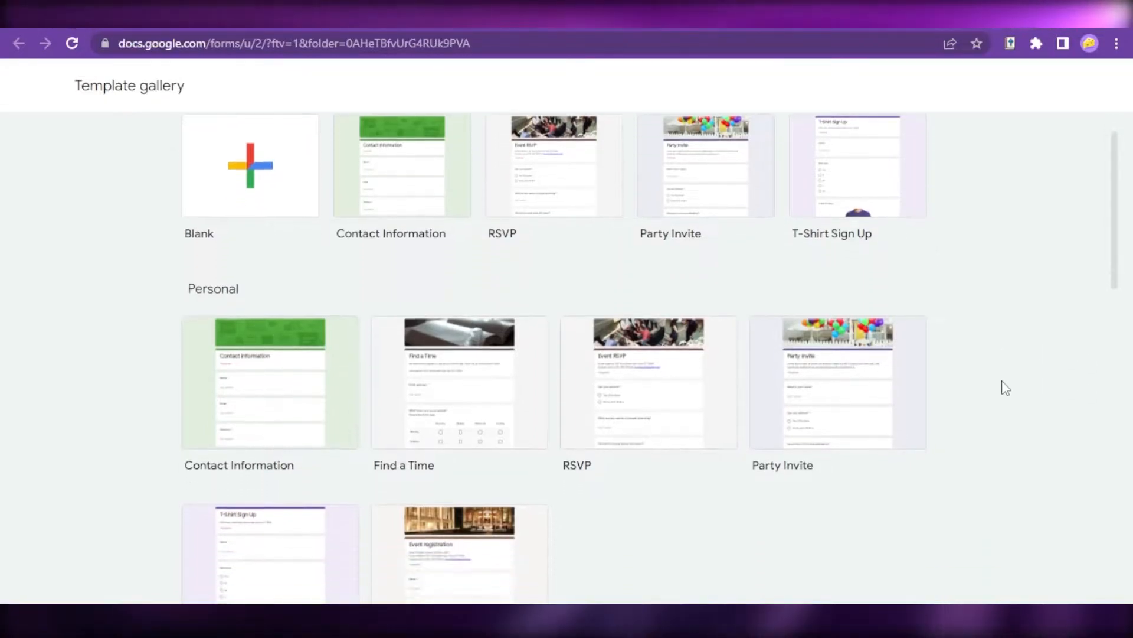
scroll(970, 381, "down", 6)
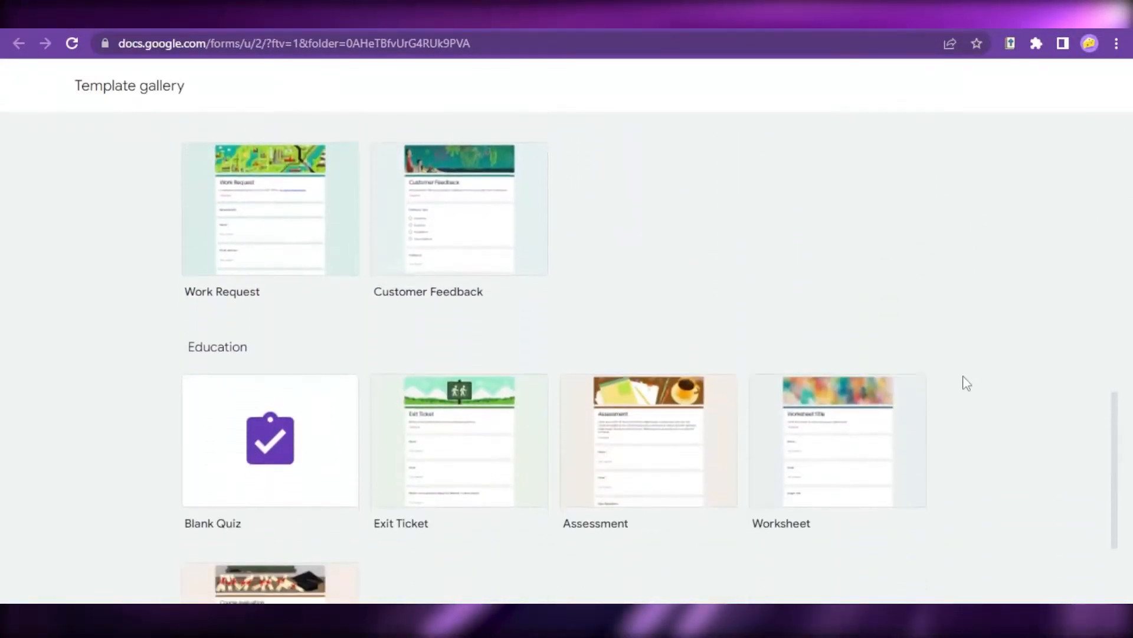
left_click_drag(1117, 508, 1118, 127)
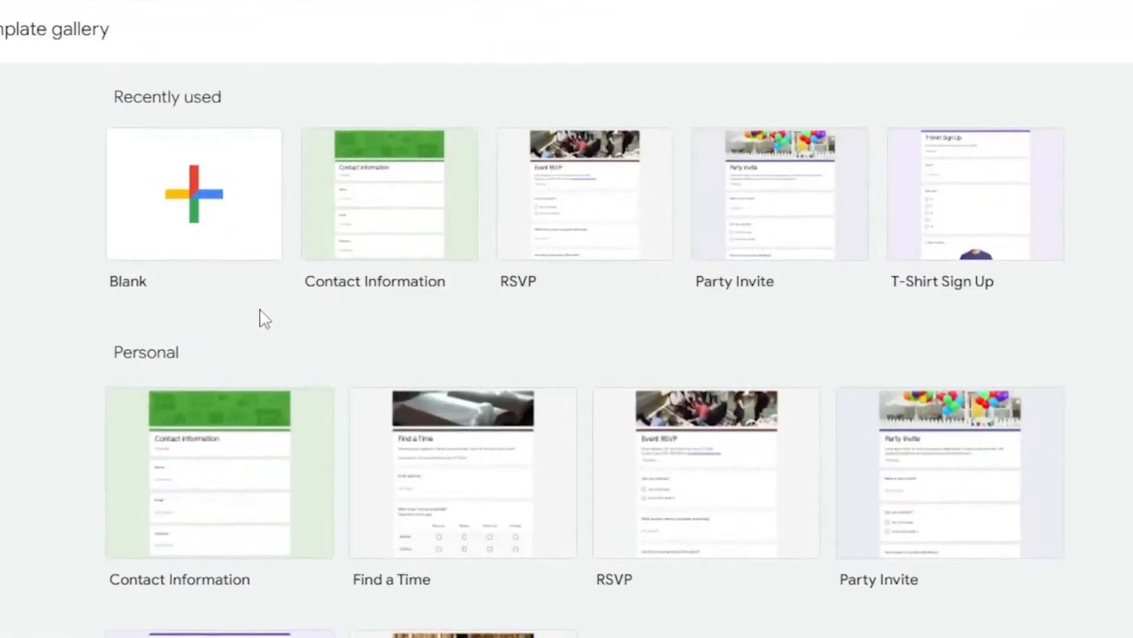
left_click(199, 217)
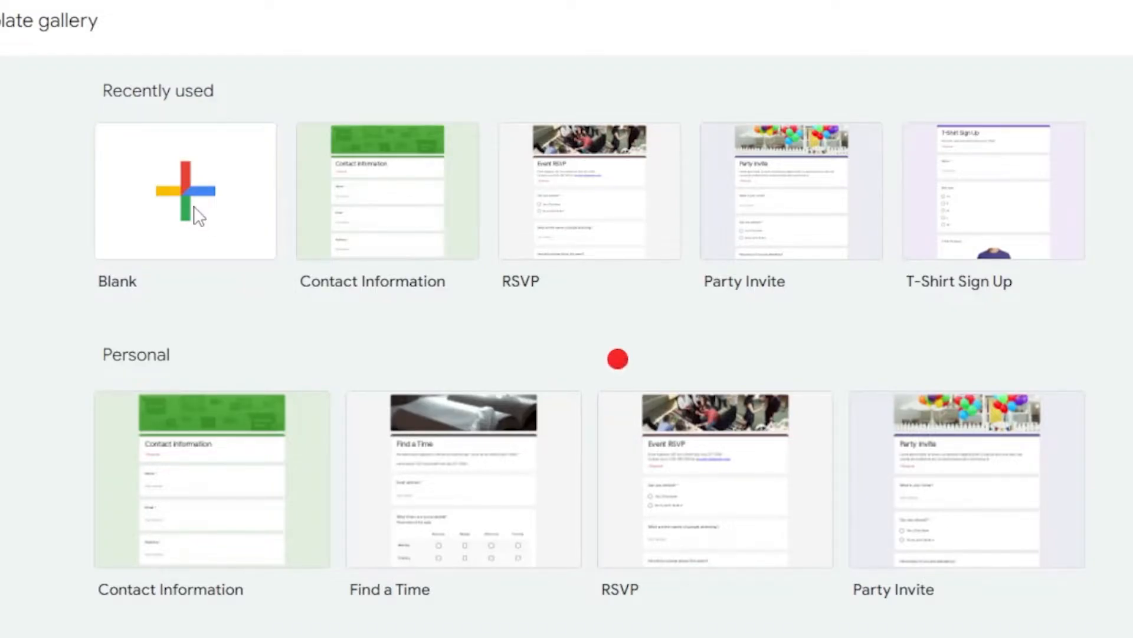
- Name the untitled form "Online Registration", using the same text for its heading
double_click(370, 194)
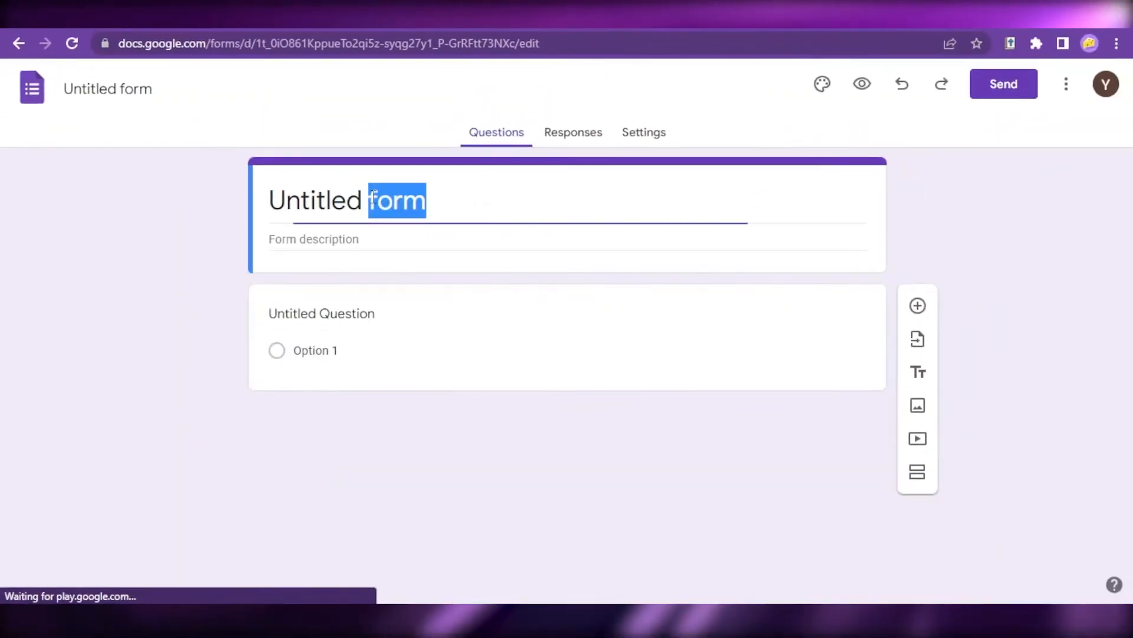
left_click(1102, 246)
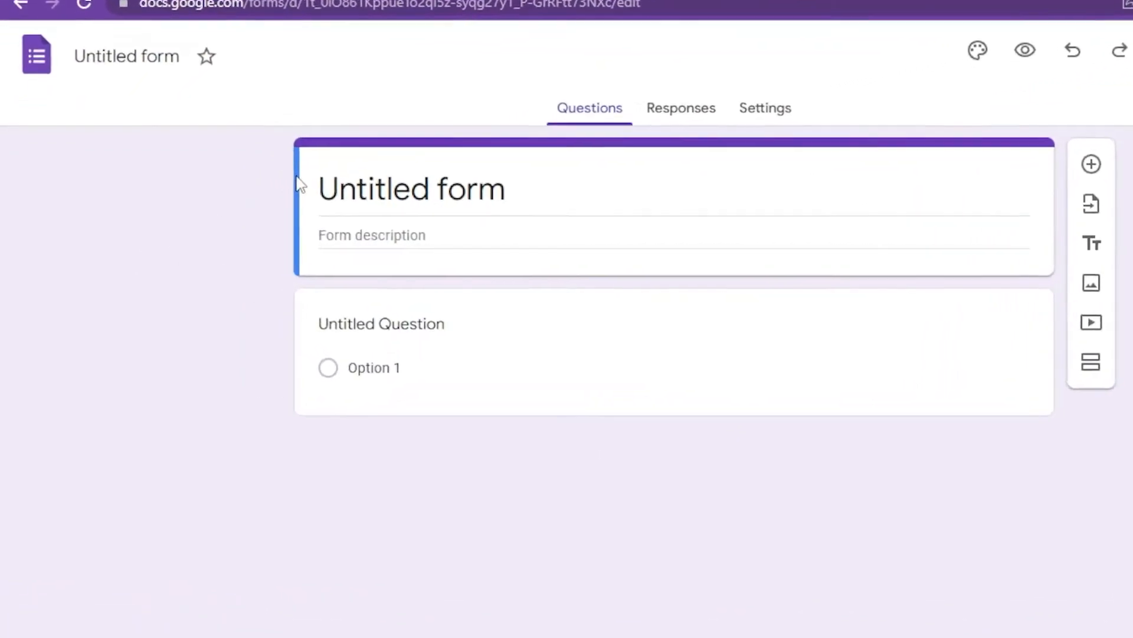
left_click(128, 56)
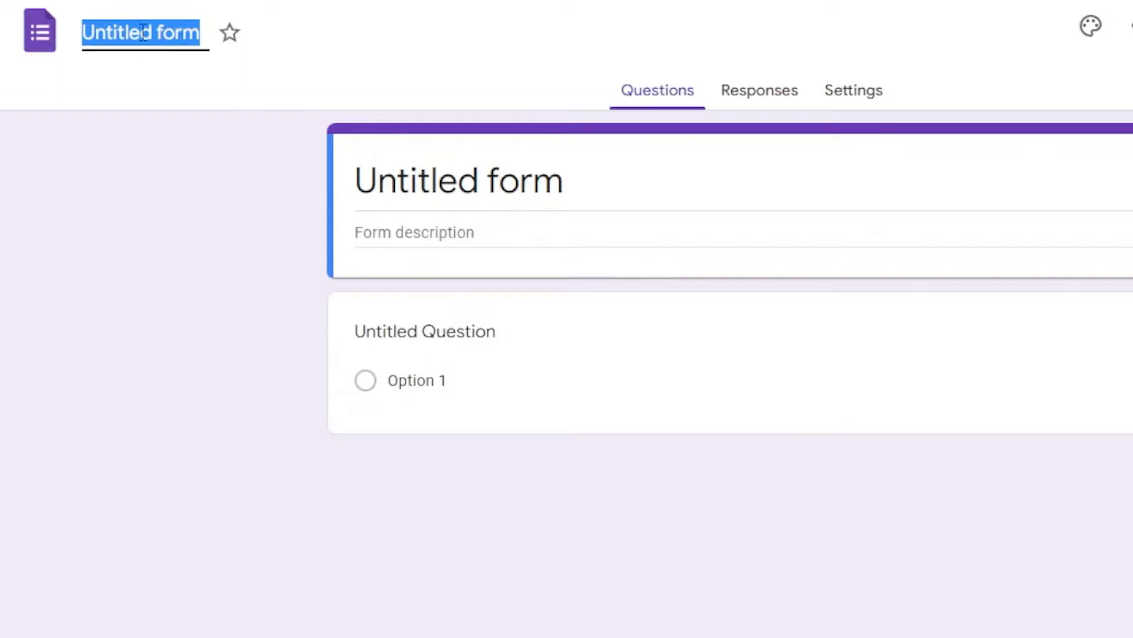
type("Online Registration")
double_click(539, 183)
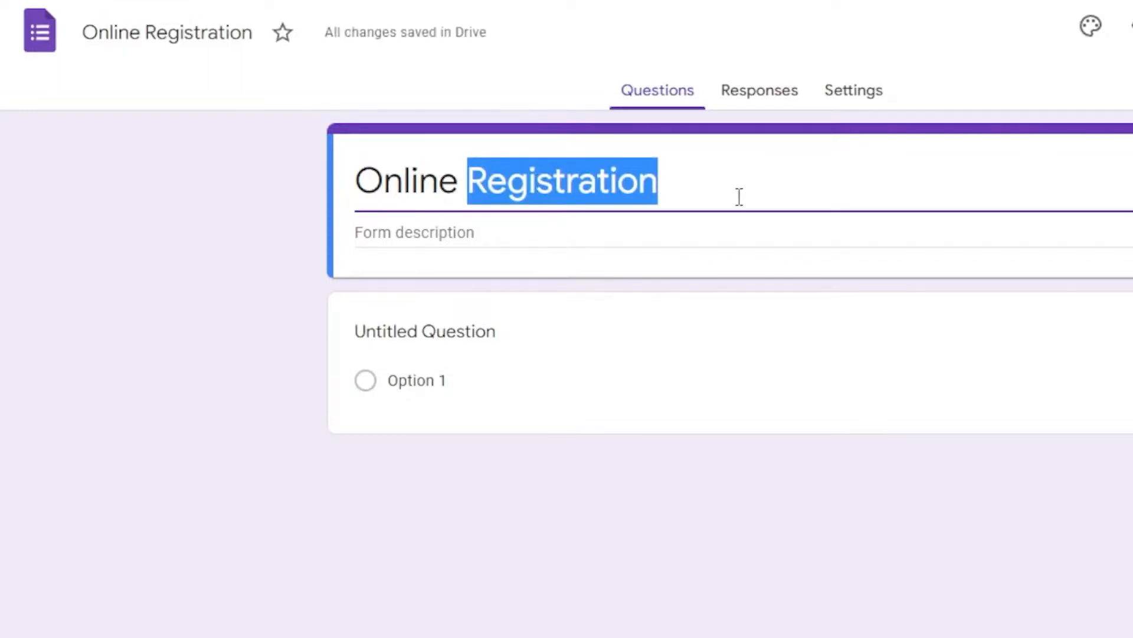
left_click(618, 182)
left_click(33, 166)
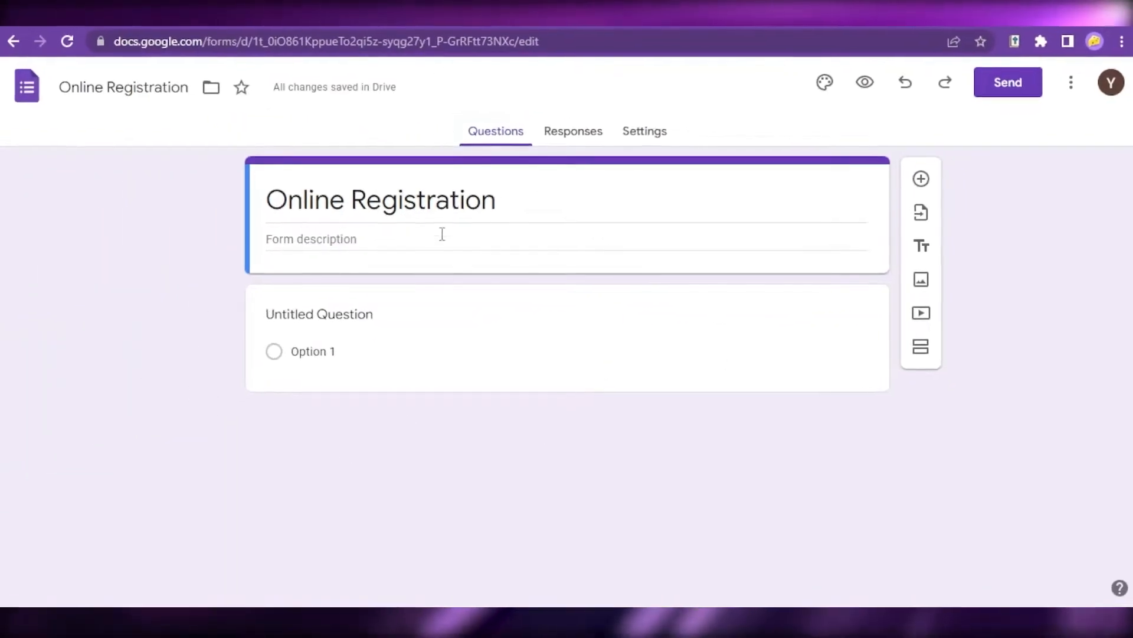
- Add the form description "Fill out this form to register your profile." under the heading
double_click(349, 192)
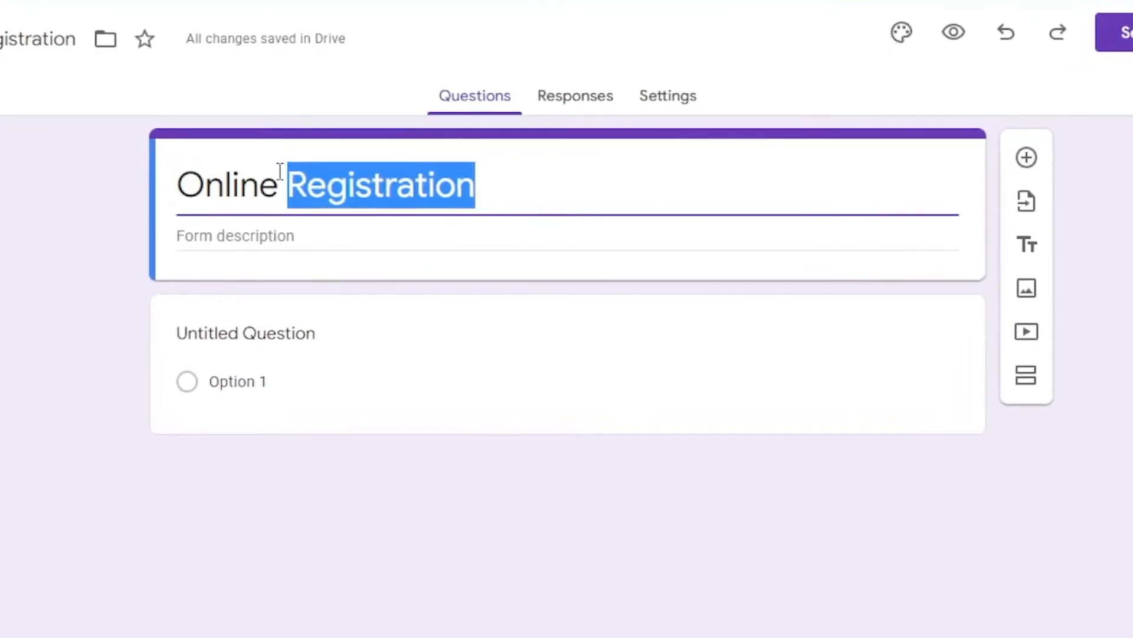
double_click(255, 177)
left_click(404, 188)
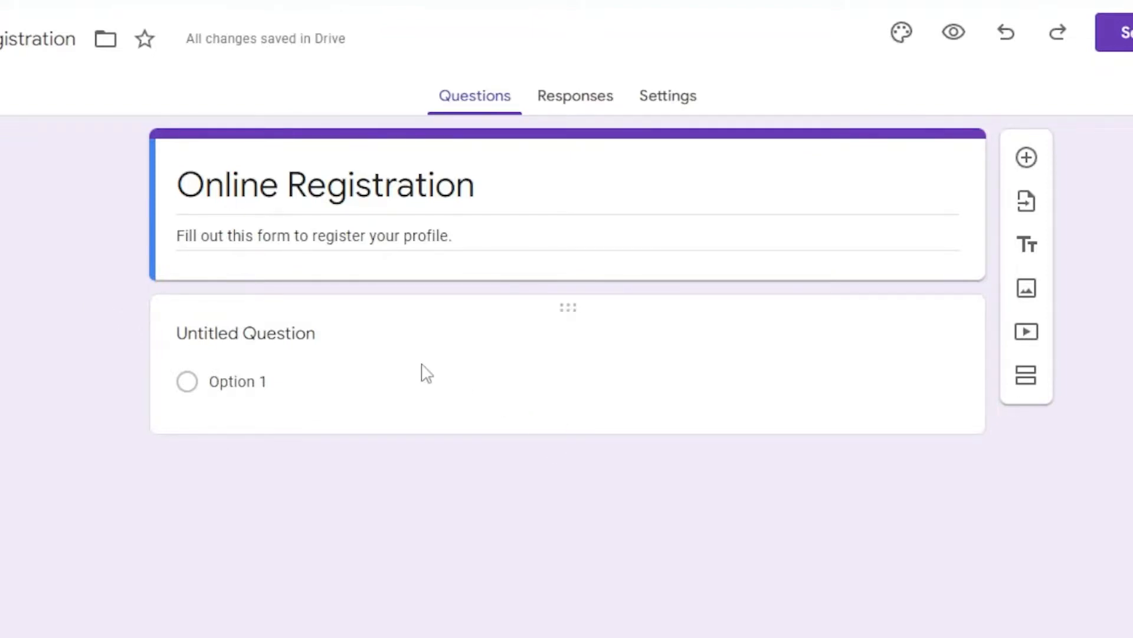
- Turn the untitled first question into a required short-answer question titled "First Name"
left_click(298, 334)
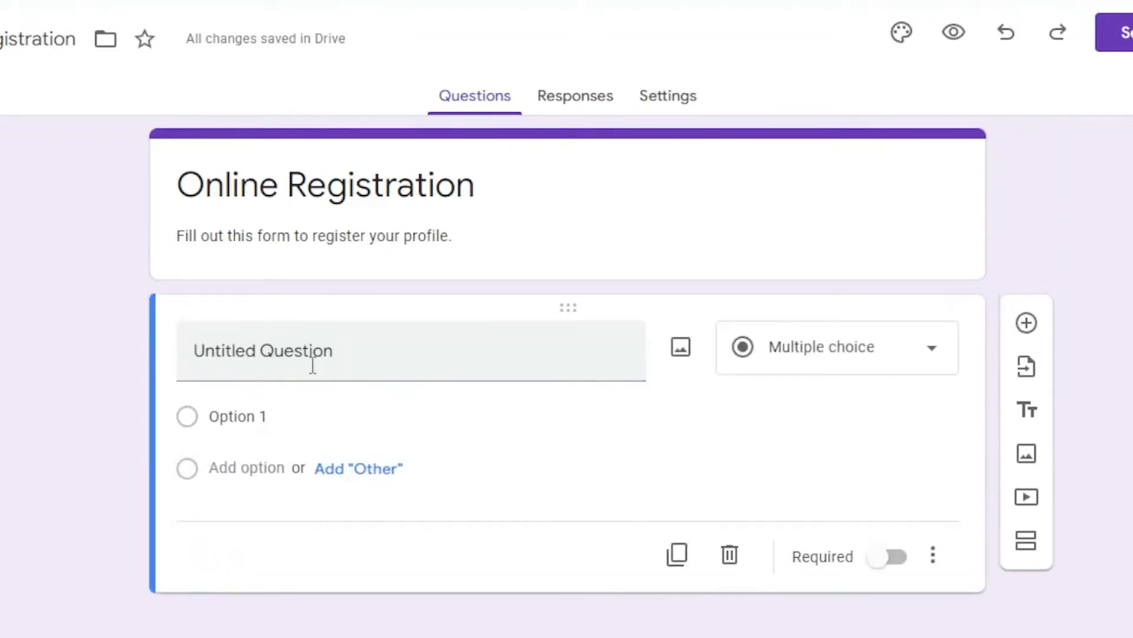
left_click(309, 364)
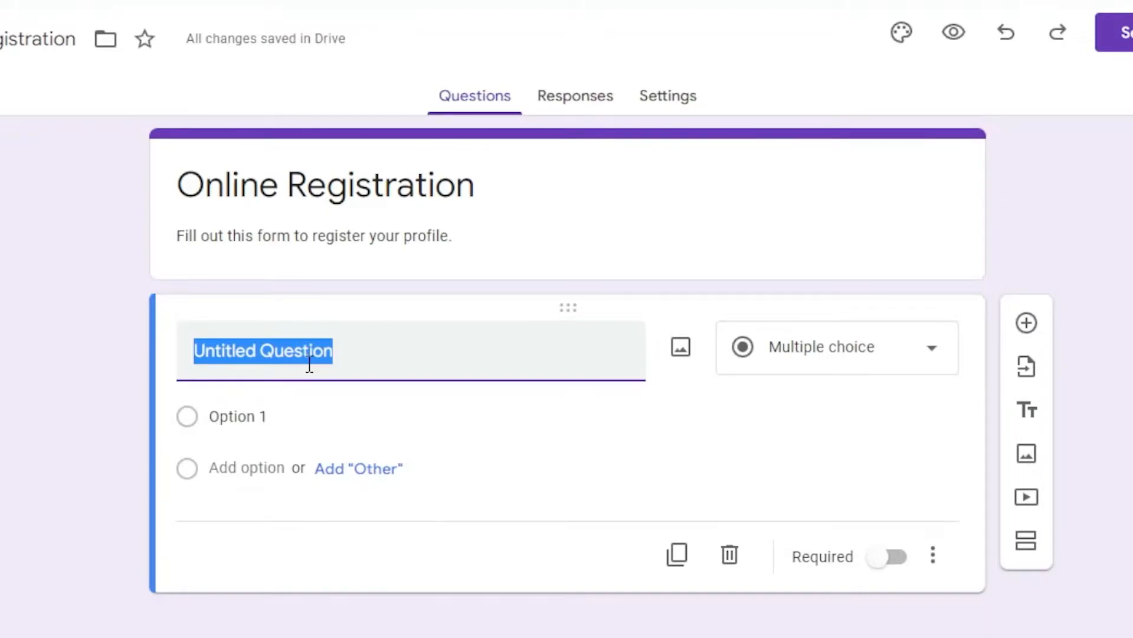
type("First Name")
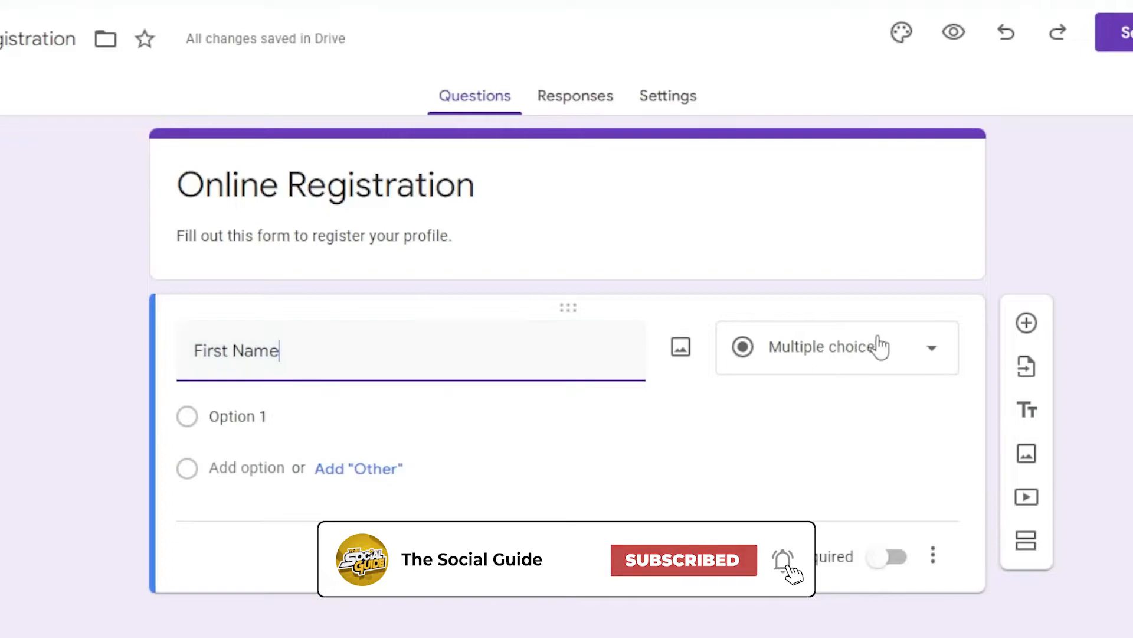
left_click(922, 354)
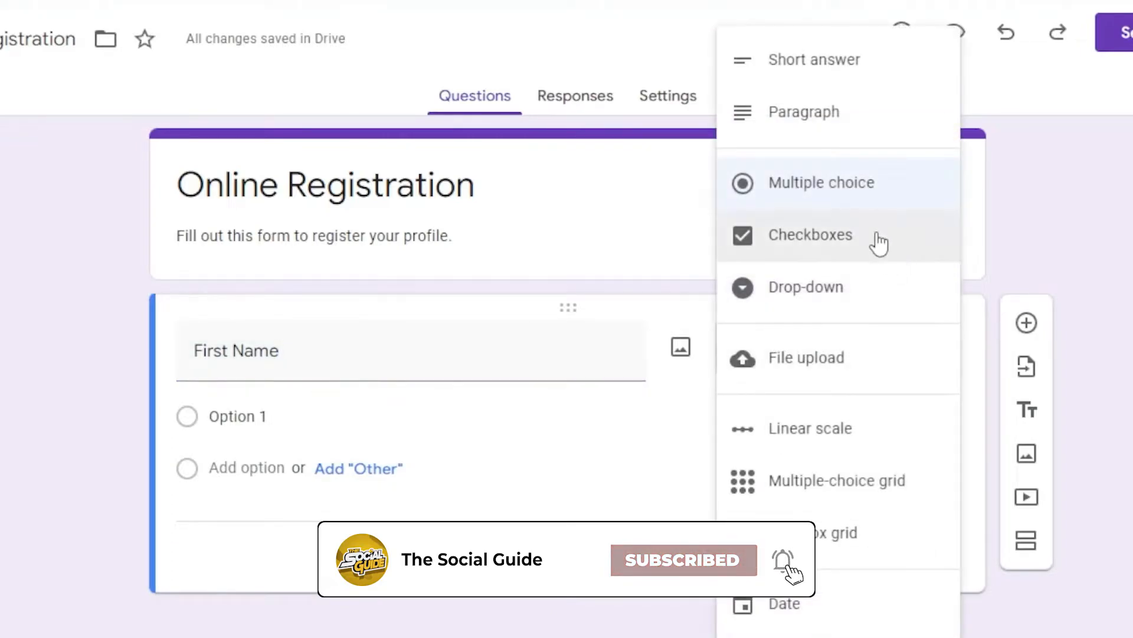
left_click(826, 65)
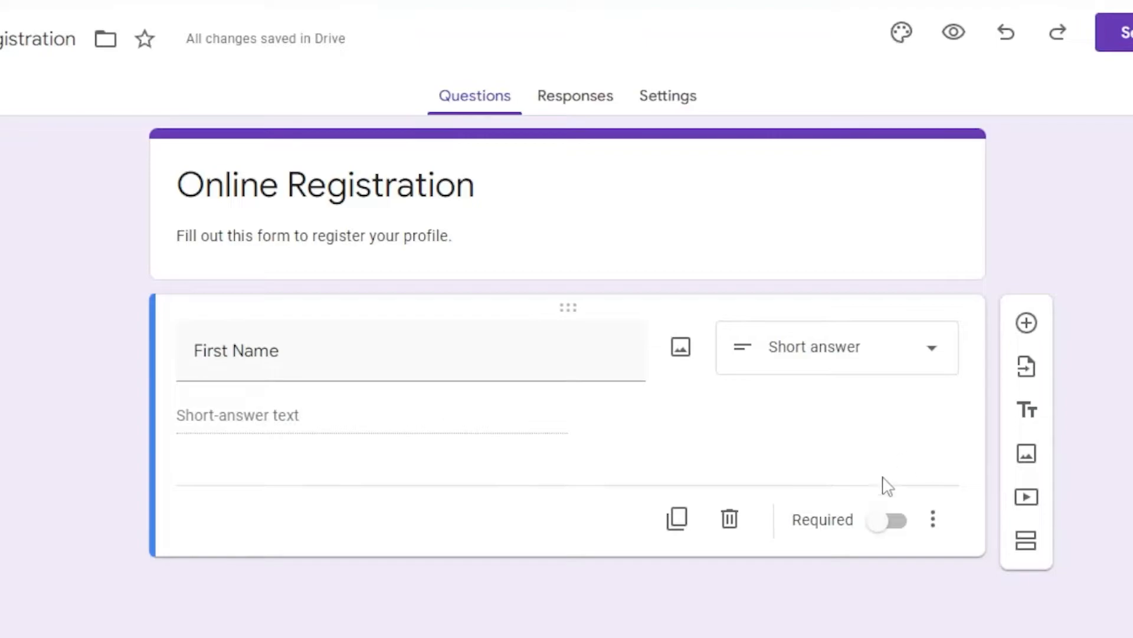
left_click(895, 521)
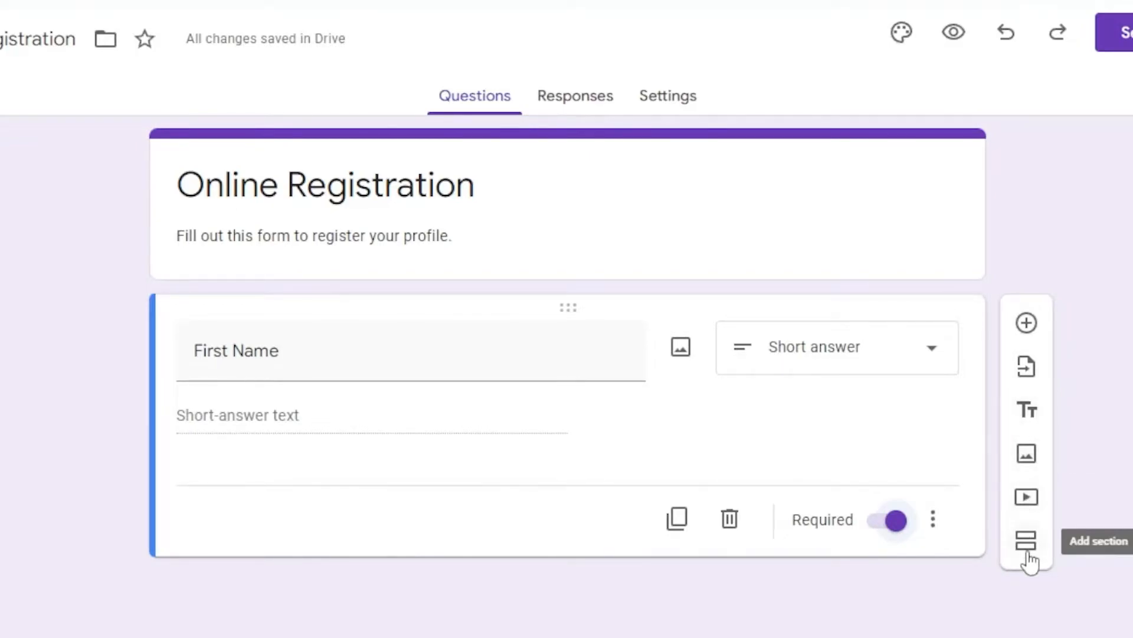
- Add a required short-answer question titled "Last Name" below the First Name question
left_click(1028, 326)
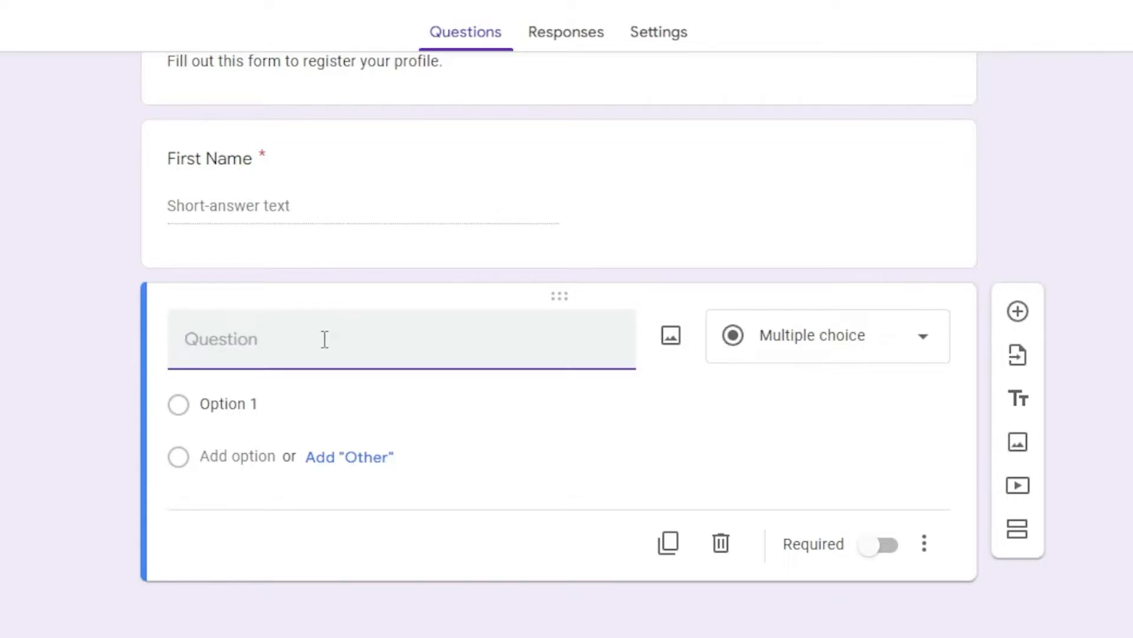
type("Last Name")
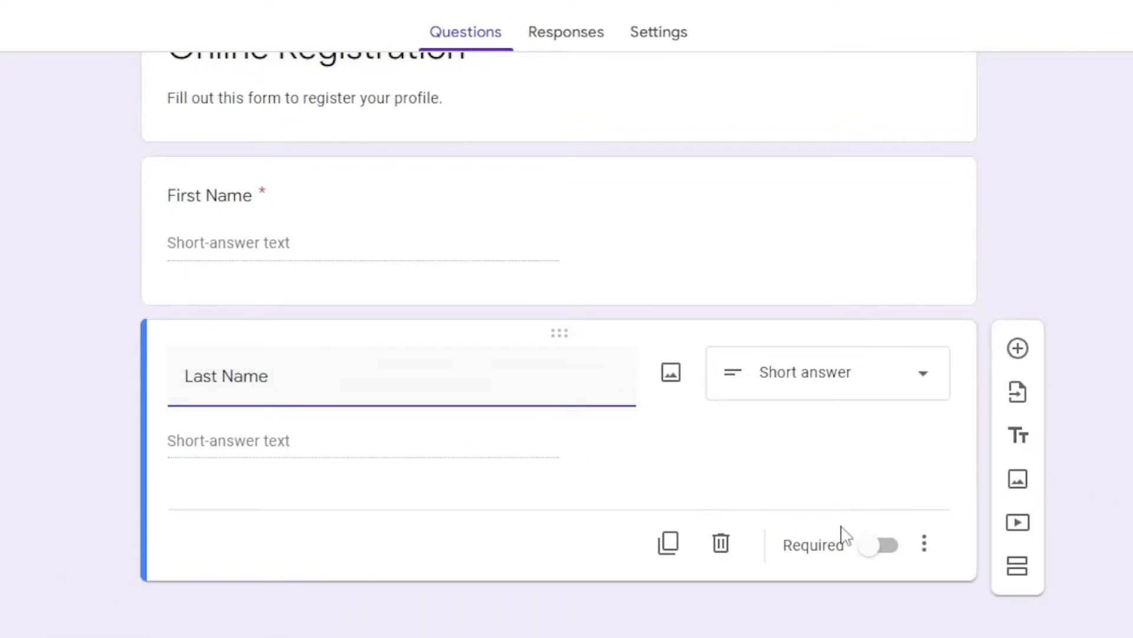
left_click(882, 549)
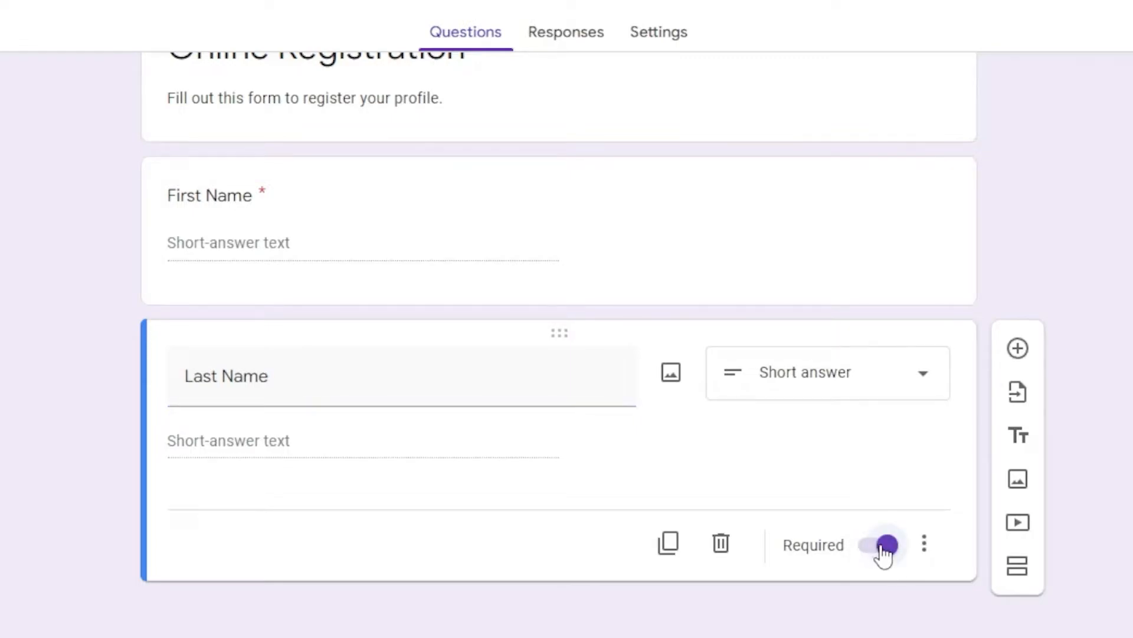
- Add a required question titled "Date of Birth" with the Date answer type below the Last Name question
left_click(1017, 349)
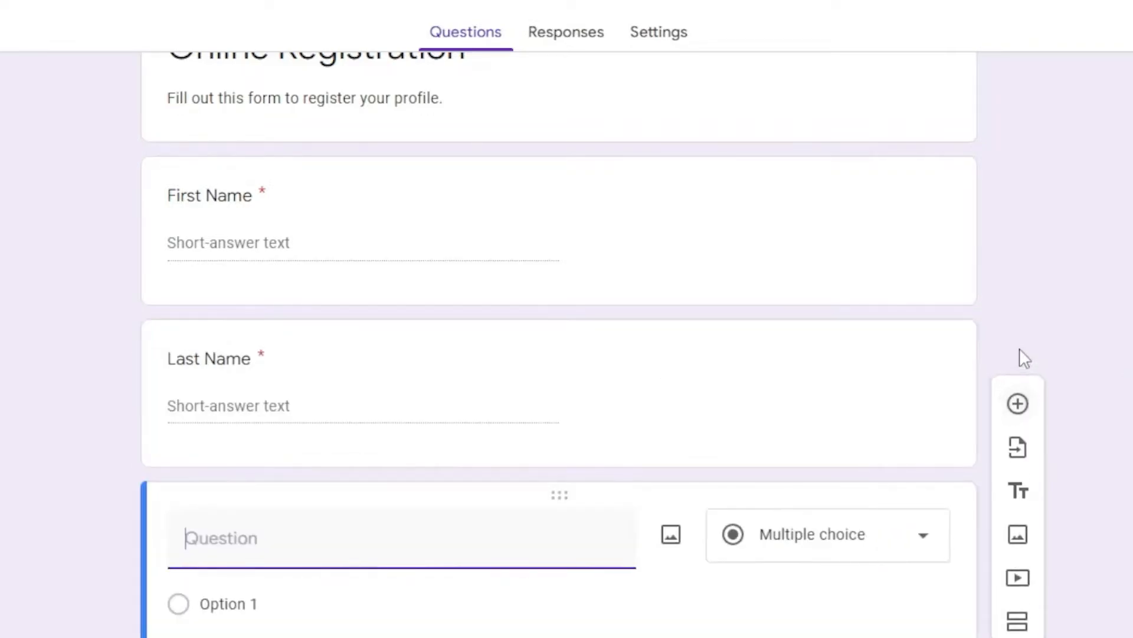
scroll(634, 482, "down", 3)
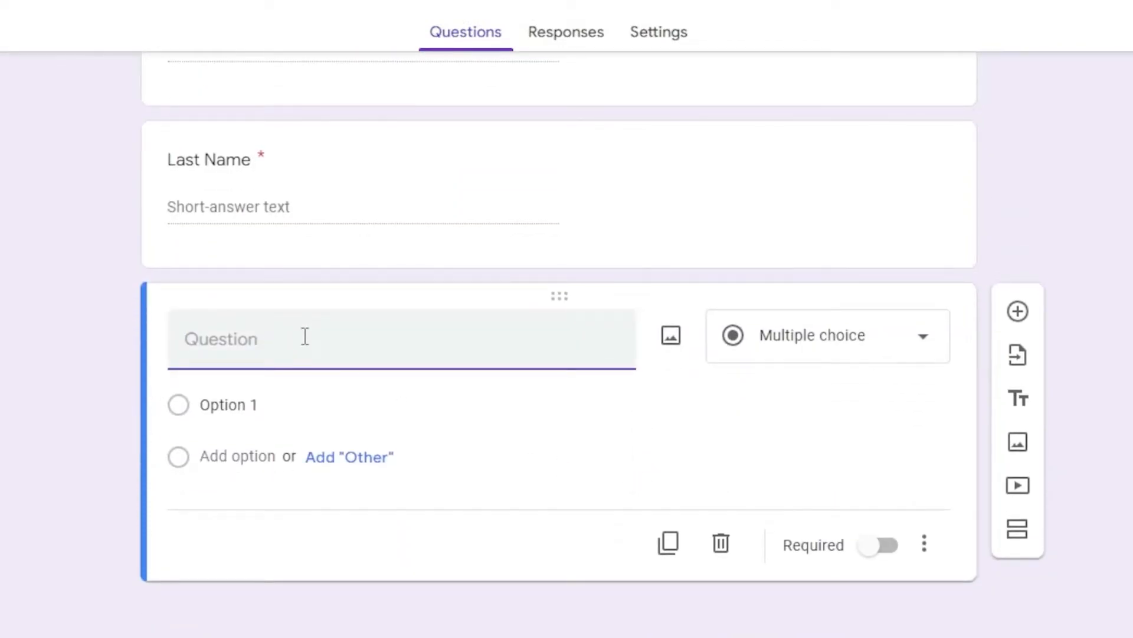
type("Date of Birth")
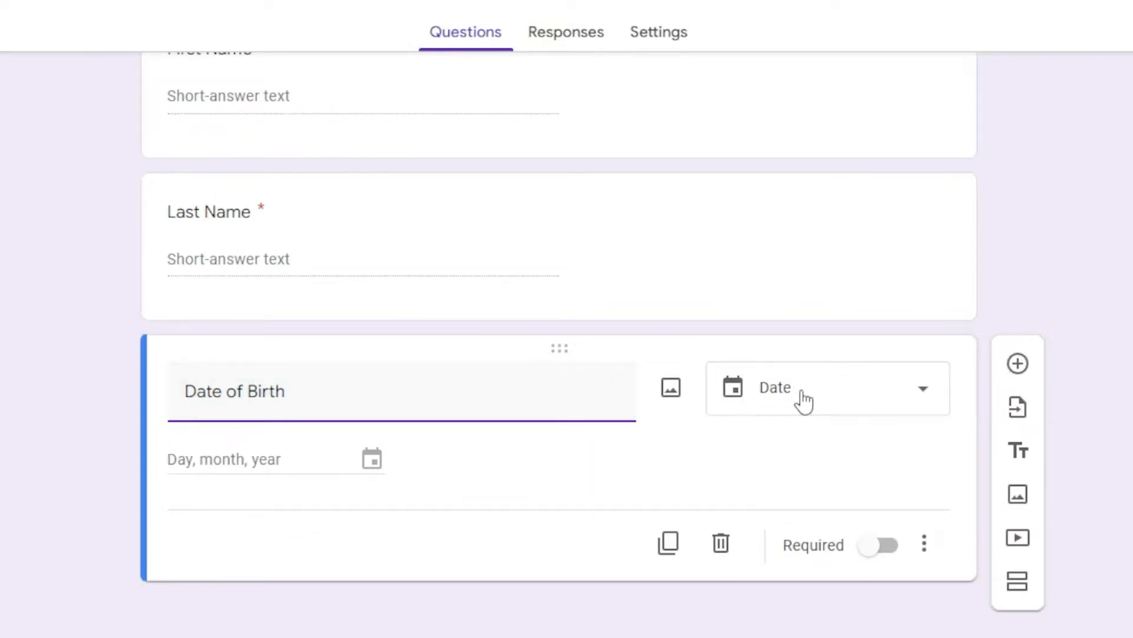
left_click(822, 400)
left_click(779, 539)
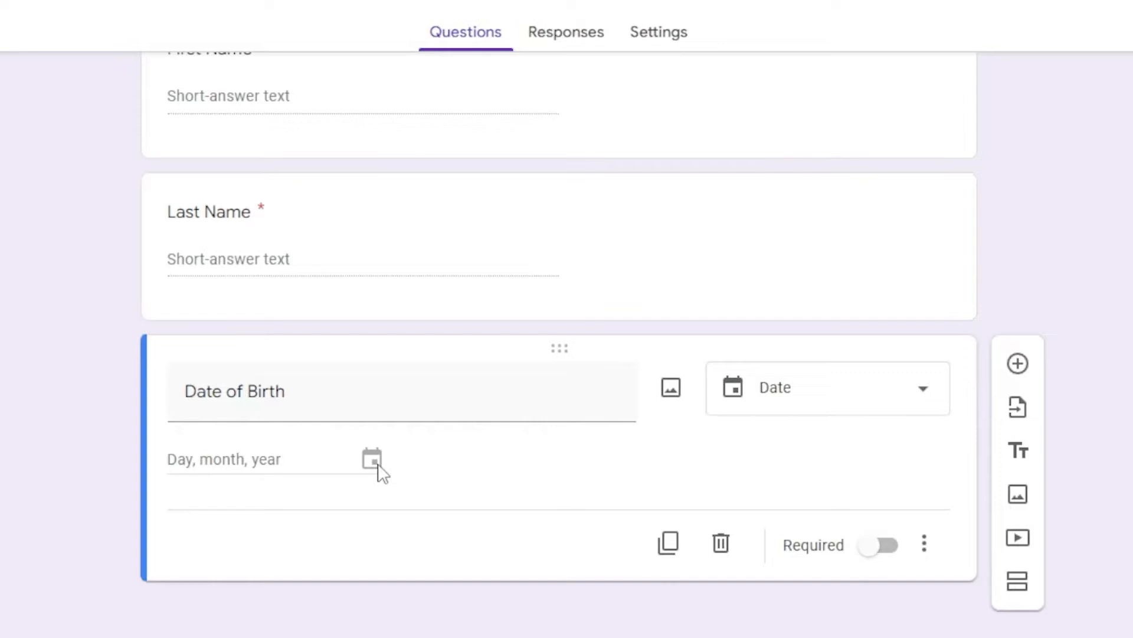
left_click(884, 548)
- Add a required short-answer question titled "Email" below the Date of Birth question
left_click(1018, 364)
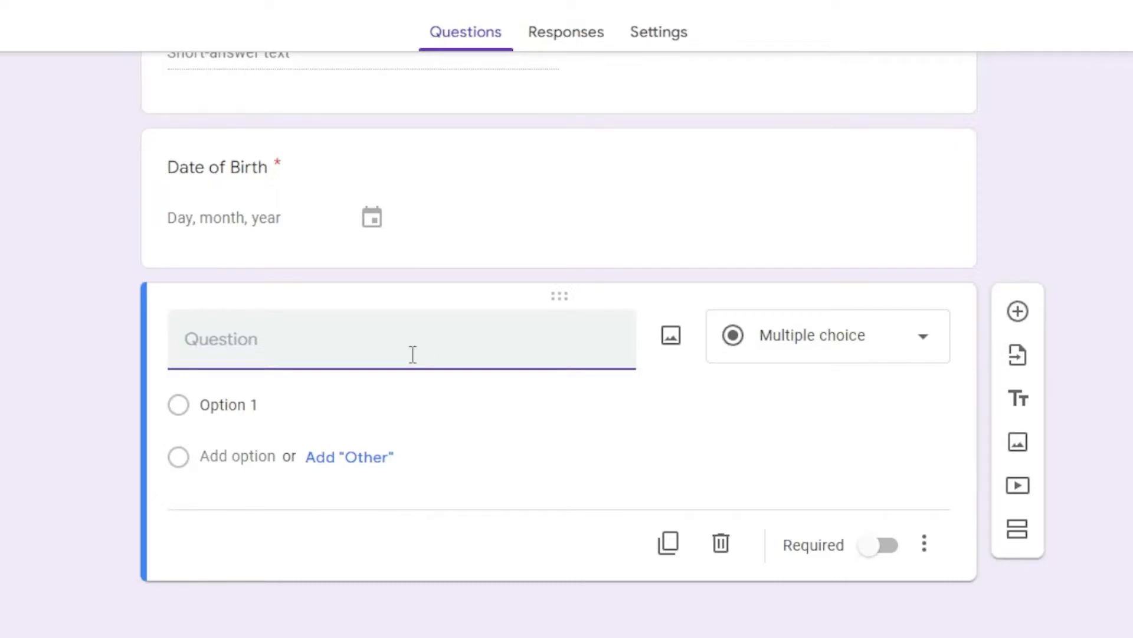
type("Email")
left_click(838, 391)
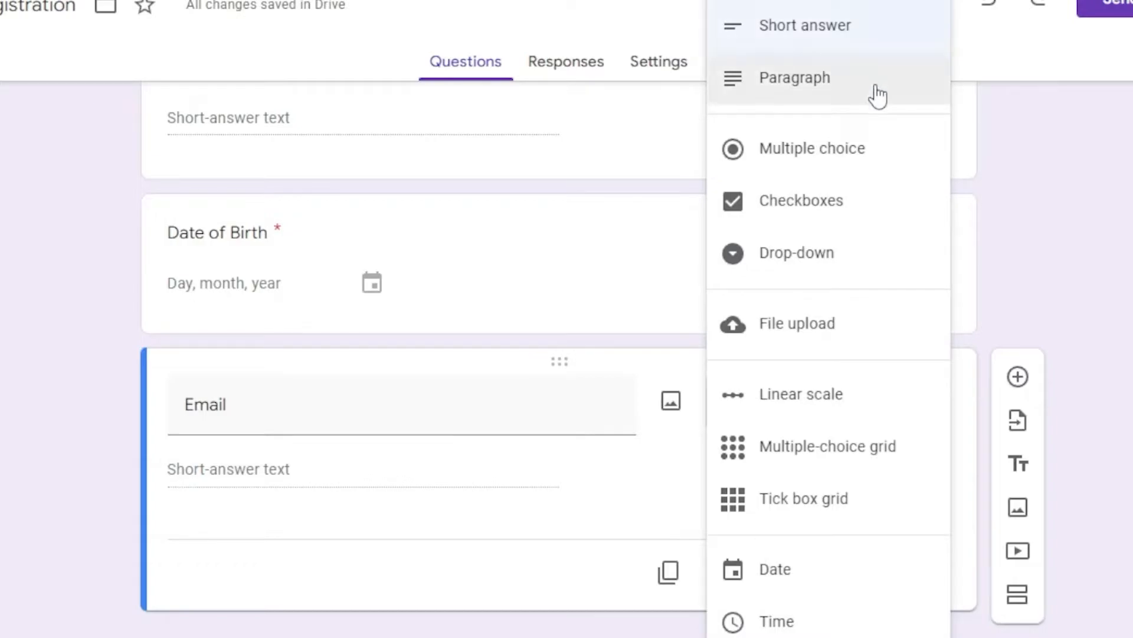
left_click(853, 38)
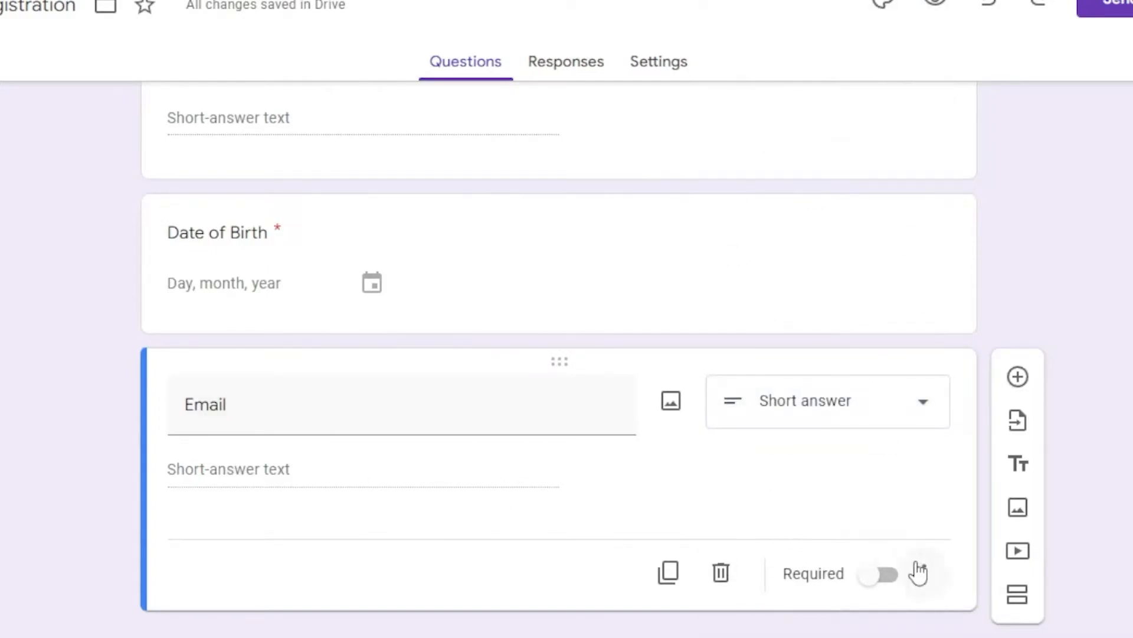
left_click(872, 577)
- Add a required short-answer question titled "Cellphone Number" below the Email question
left_click(1018, 377)
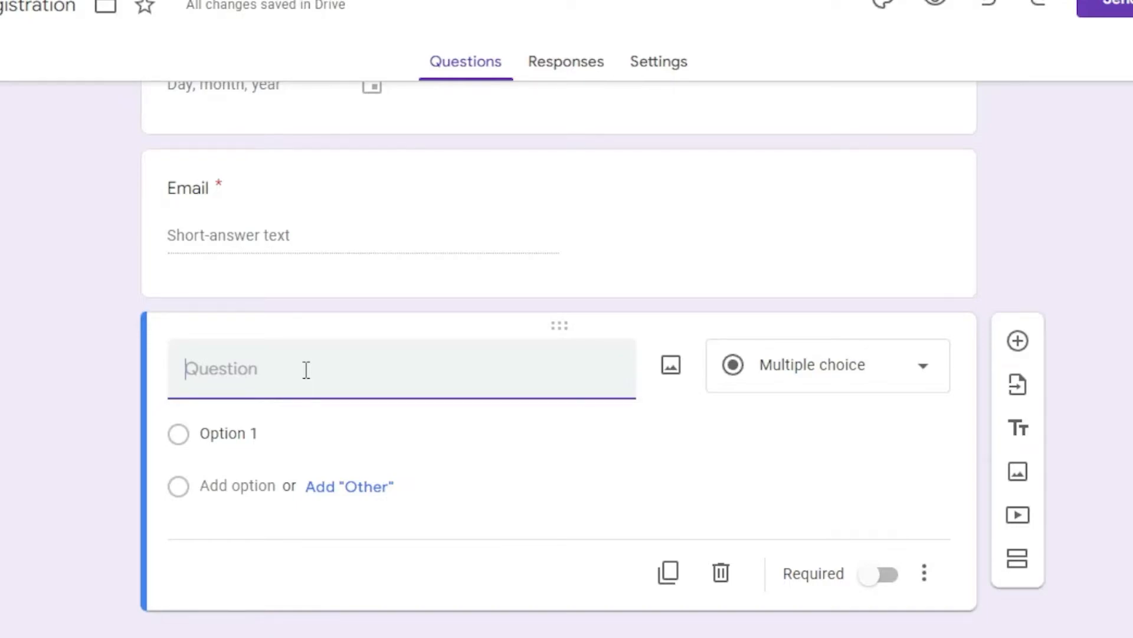
type("Mobile Number")
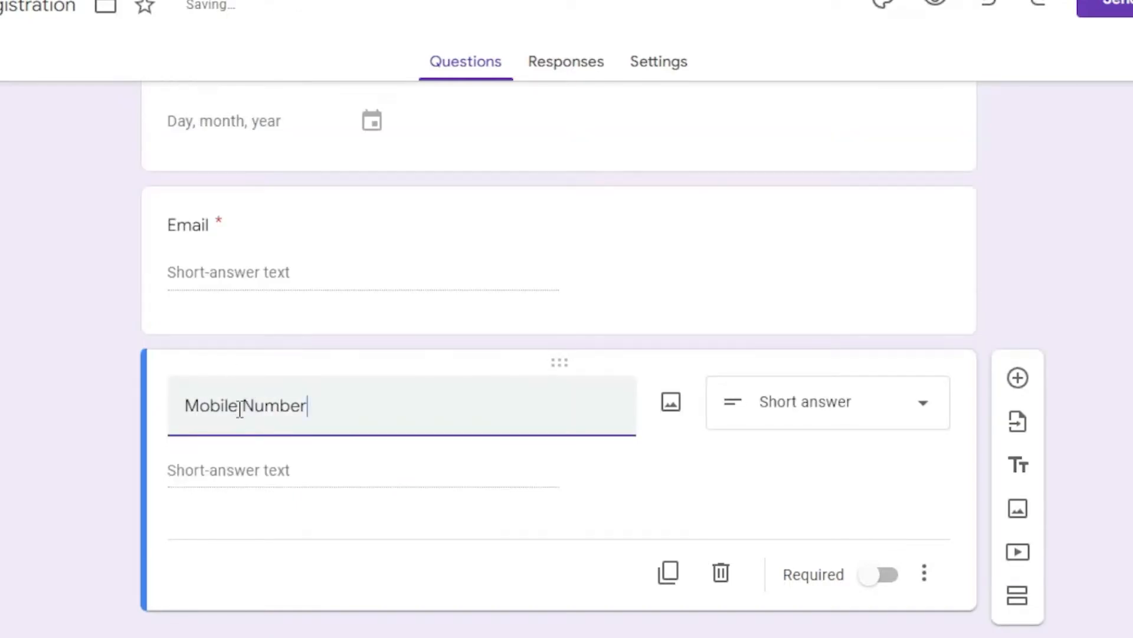
left_click_drag(240, 409, 184, 408)
type("Cellphone")
left_click(837, 421)
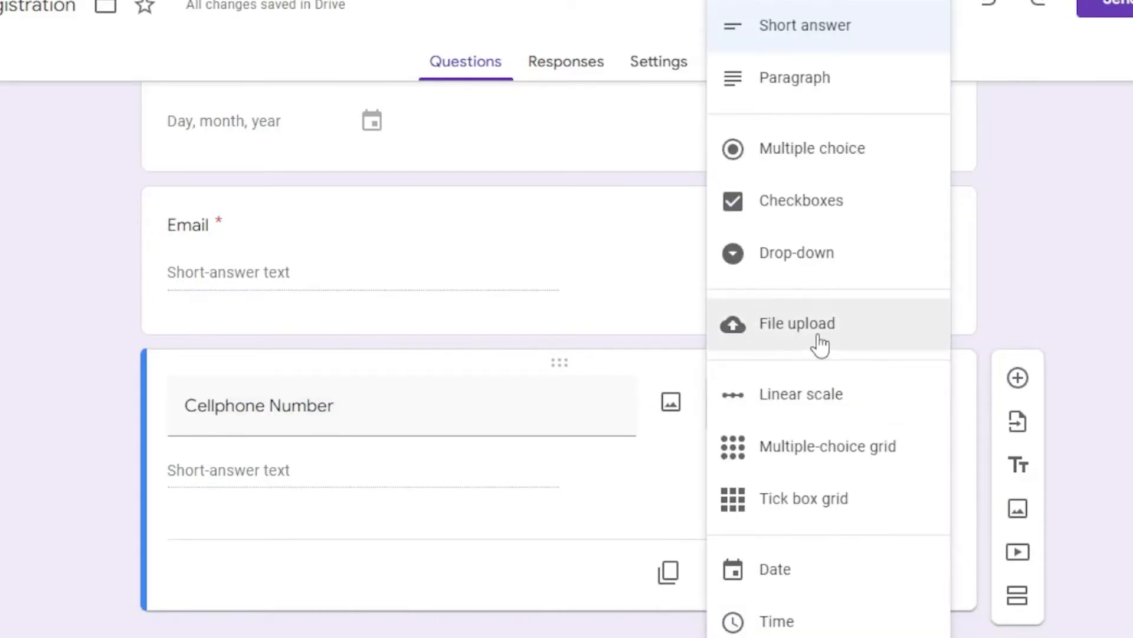
left_click(789, 46)
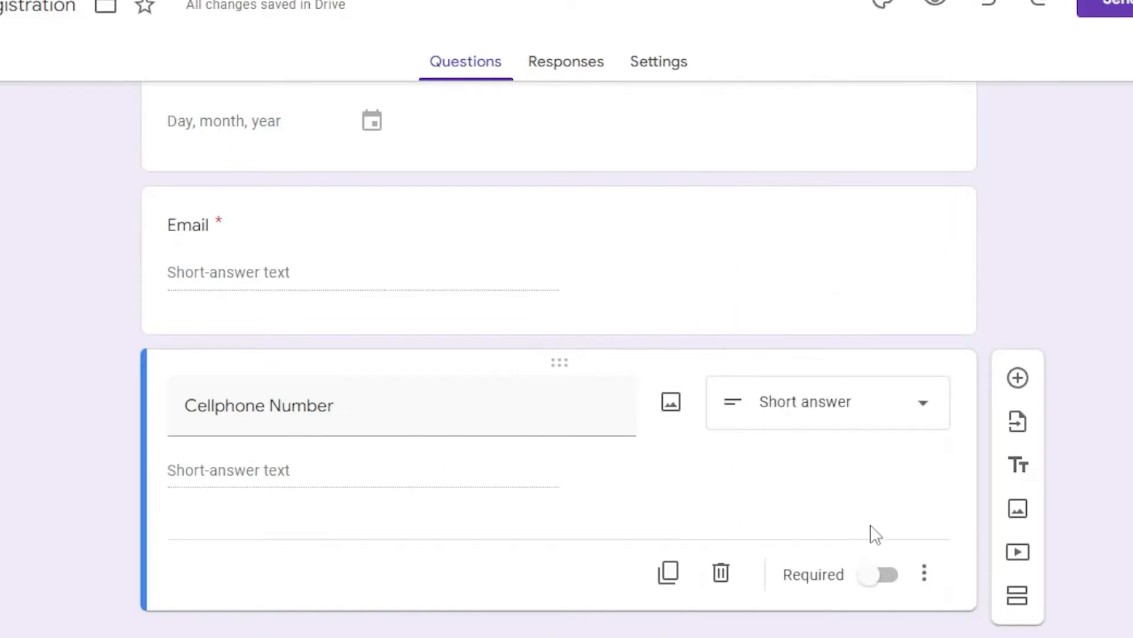
left_click(884, 590)
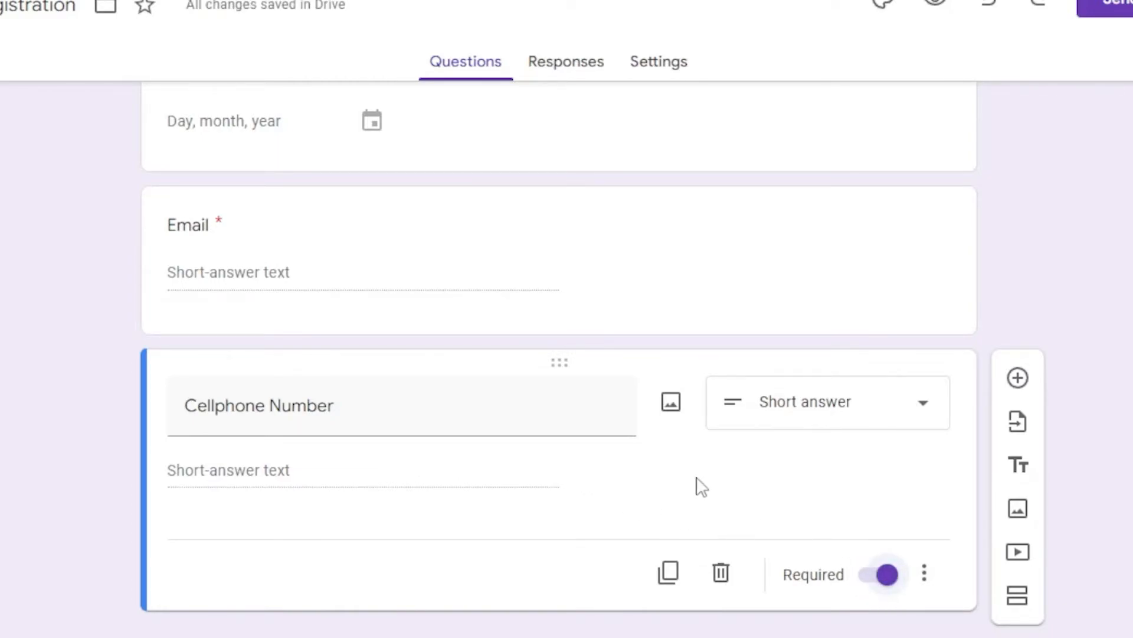
- Insert a blank question below Cellphone Number and turn on response validation for the Cellphone Number question
left_click(1019, 381)
left_click(732, 423)
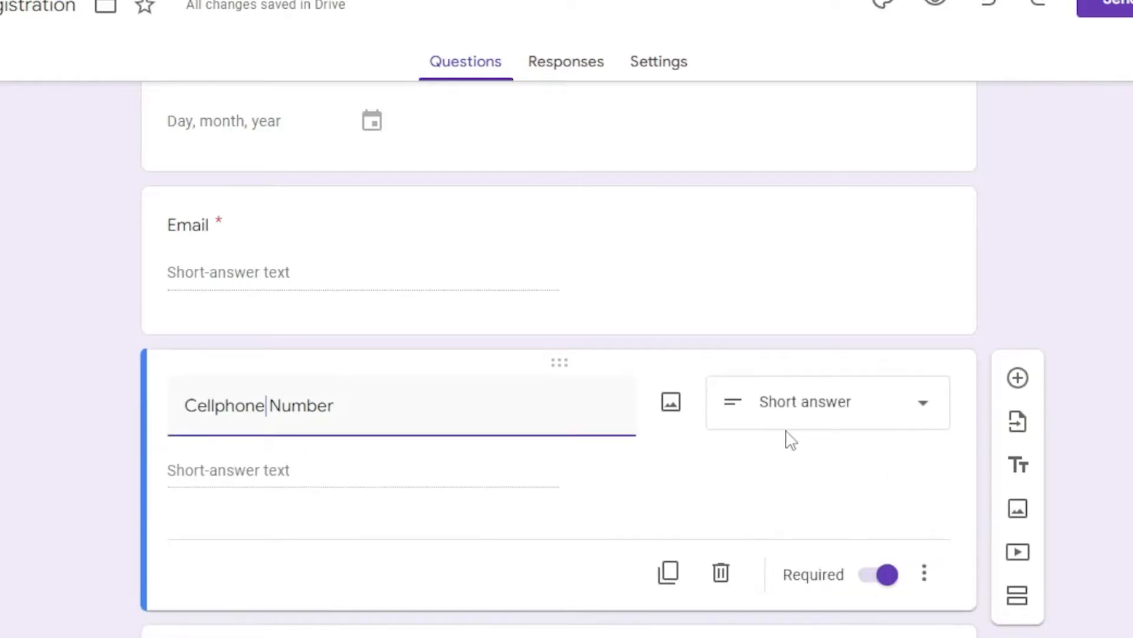
scroll(785, 437, "down", 2)
left_click(924, 464)
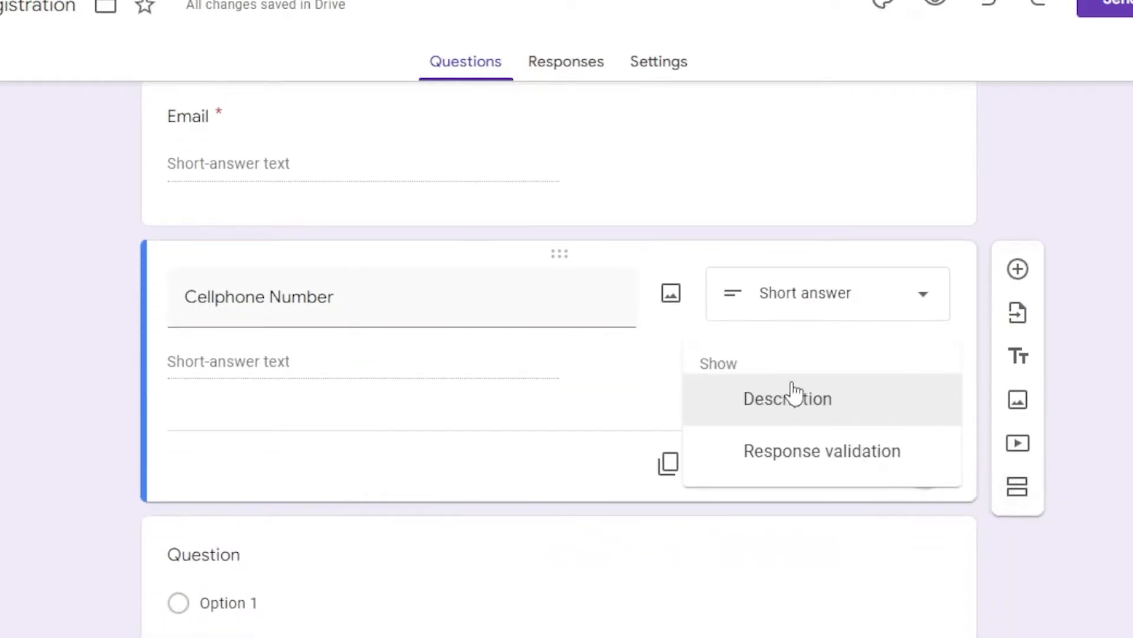
left_click(1083, 389)
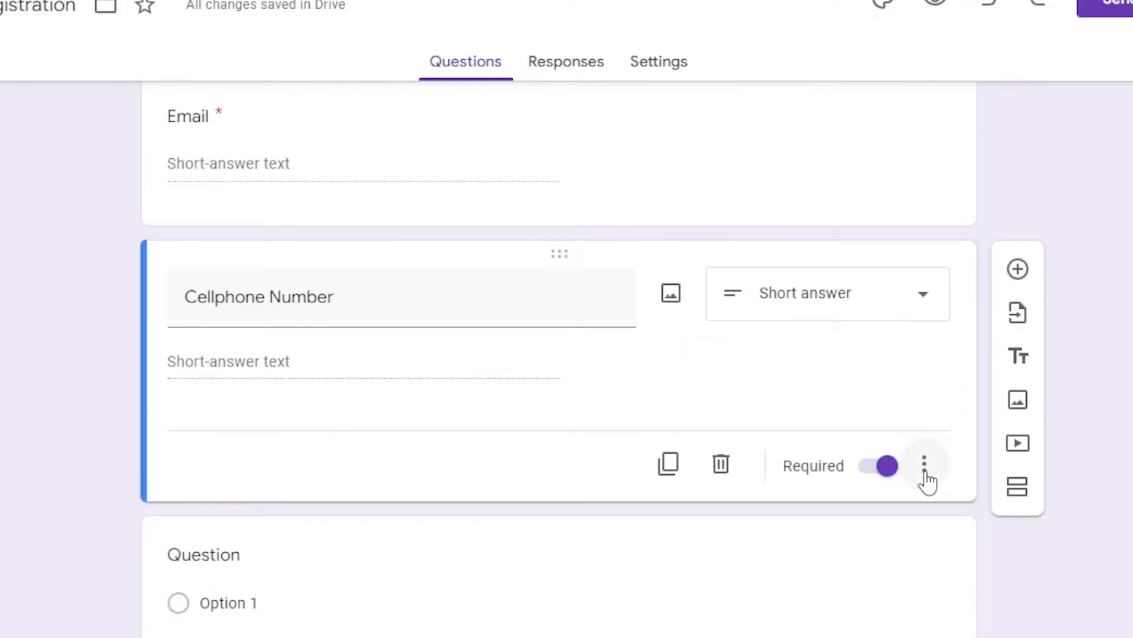
left_click(924, 467)
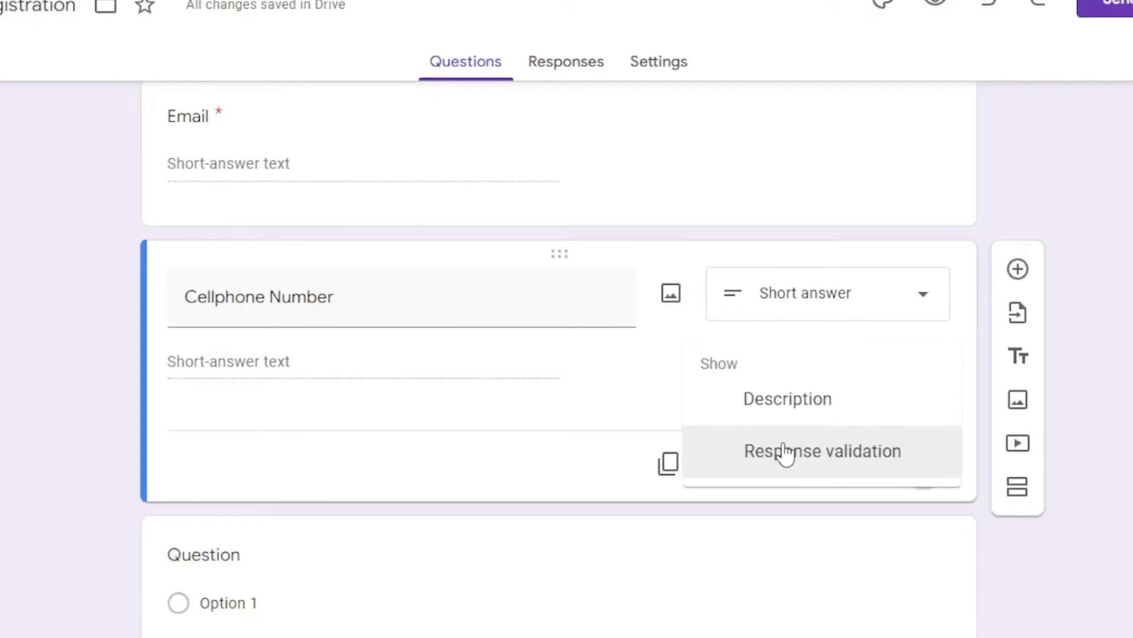
left_click(810, 456)
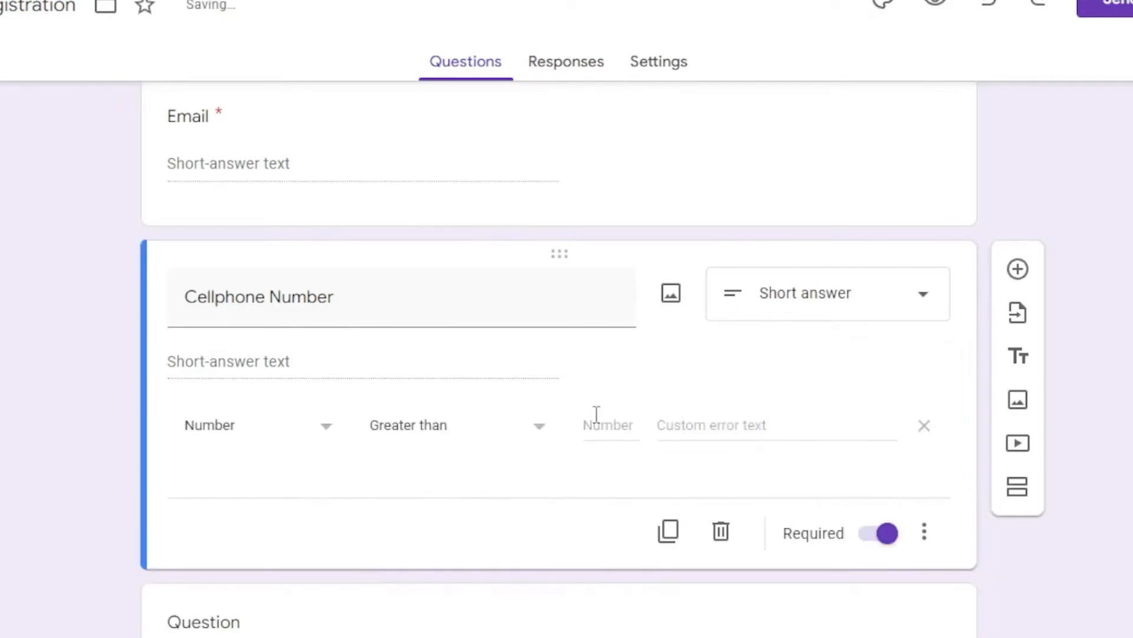
- Set the Cellphone Number question's validation rule to Number with the condition Is number
left_click(325, 428)
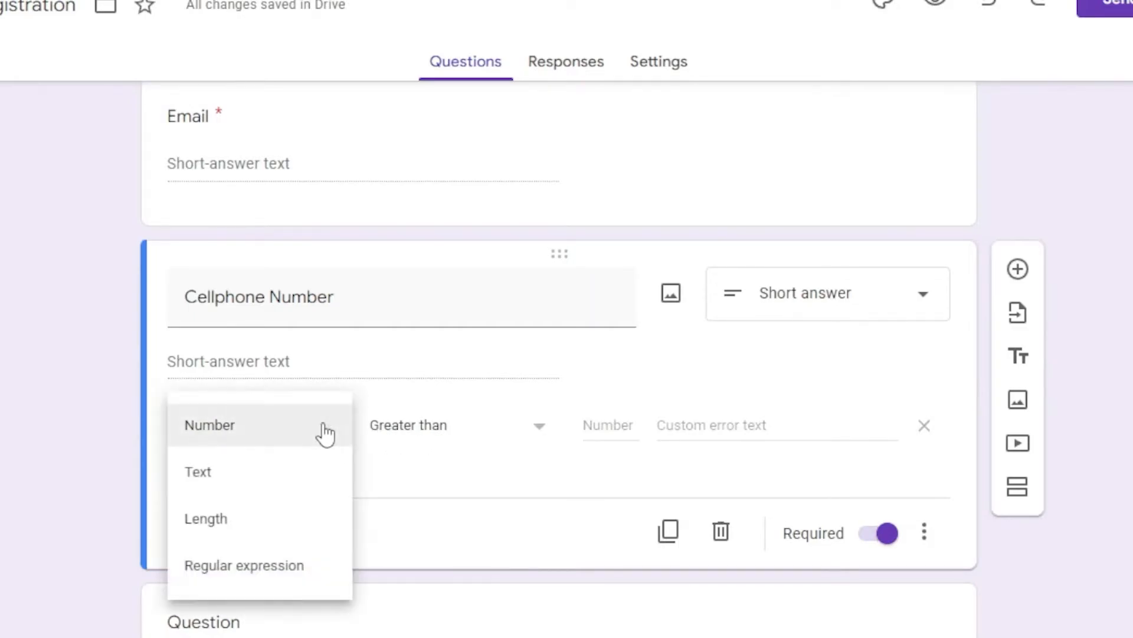
left_click(239, 440)
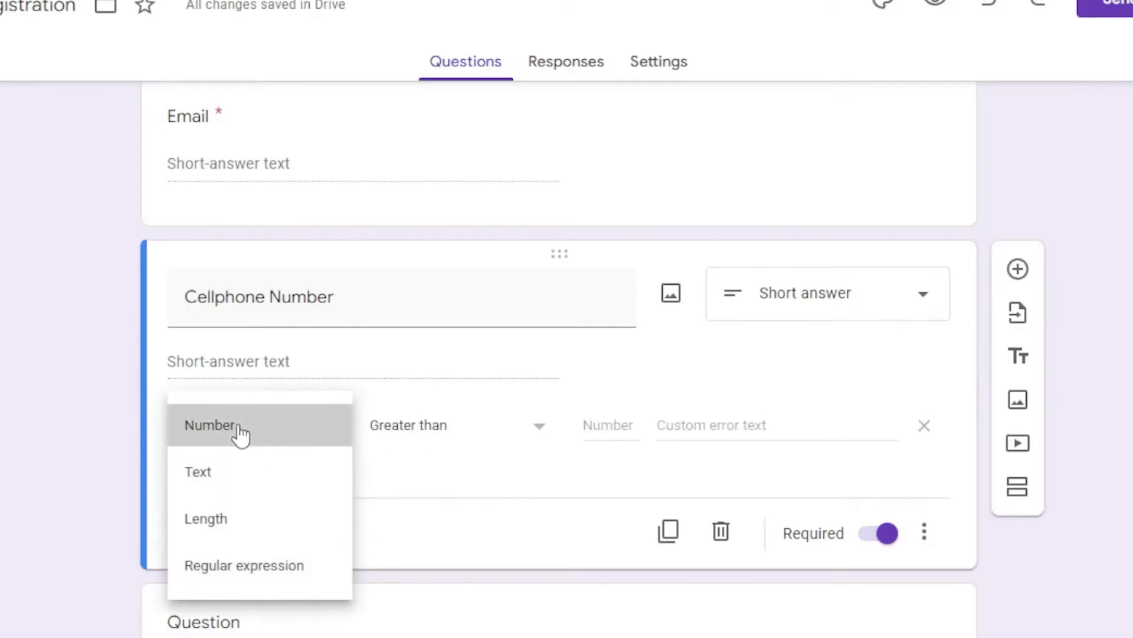
left_click(530, 432)
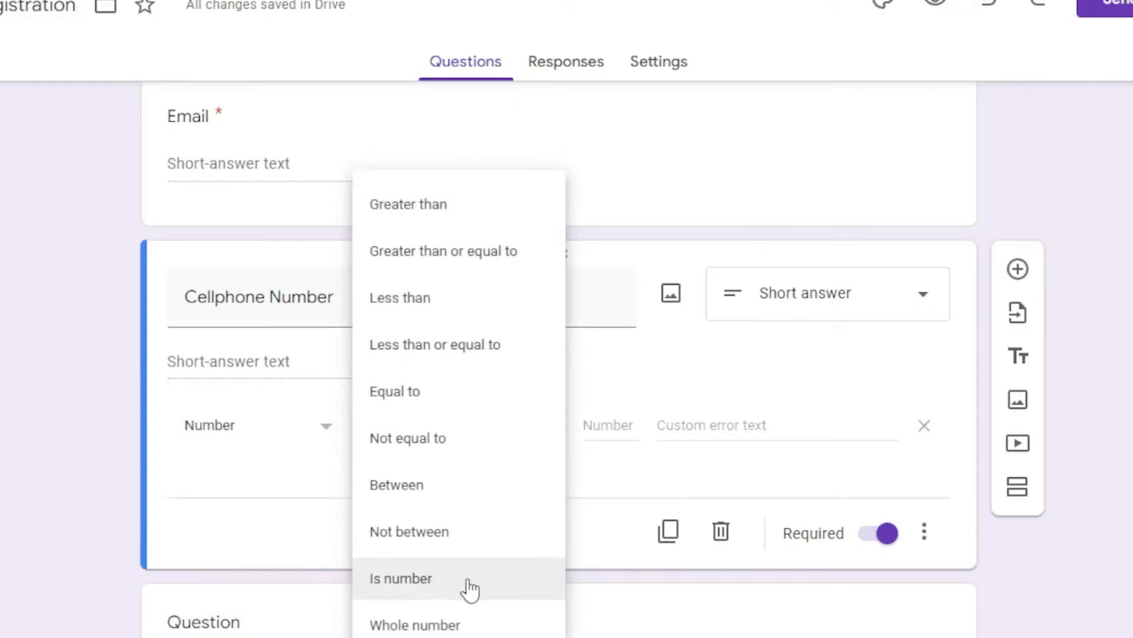
left_click(435, 580)
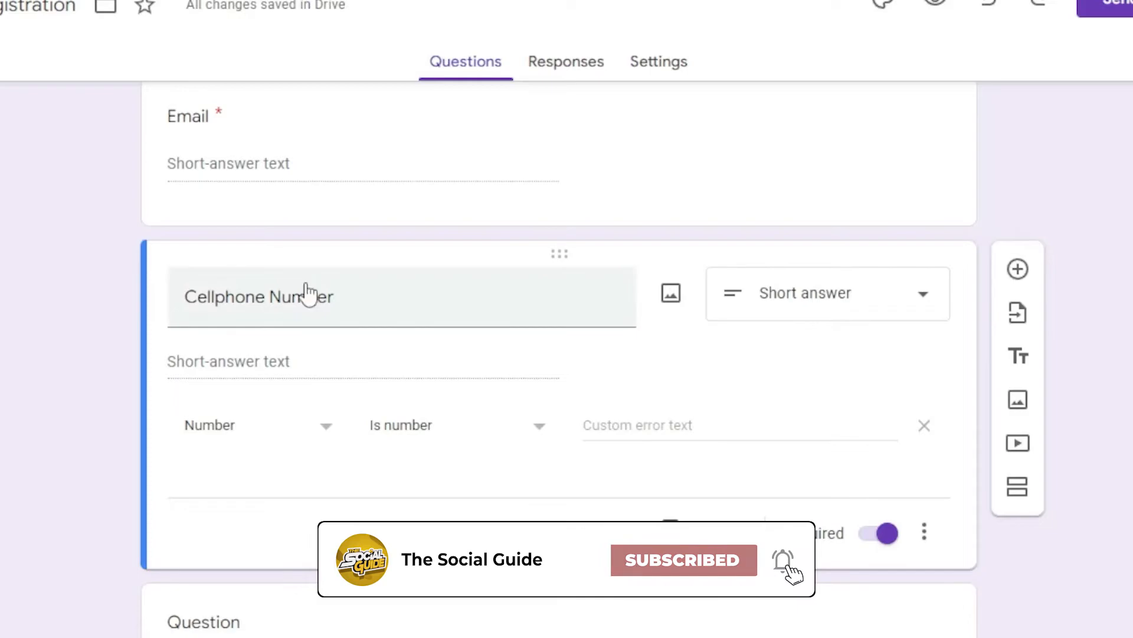
- Title the blank question below Cellphone Number "Gender" and use the Multiple choice answer type
scroll(956, 506, "down", 2)
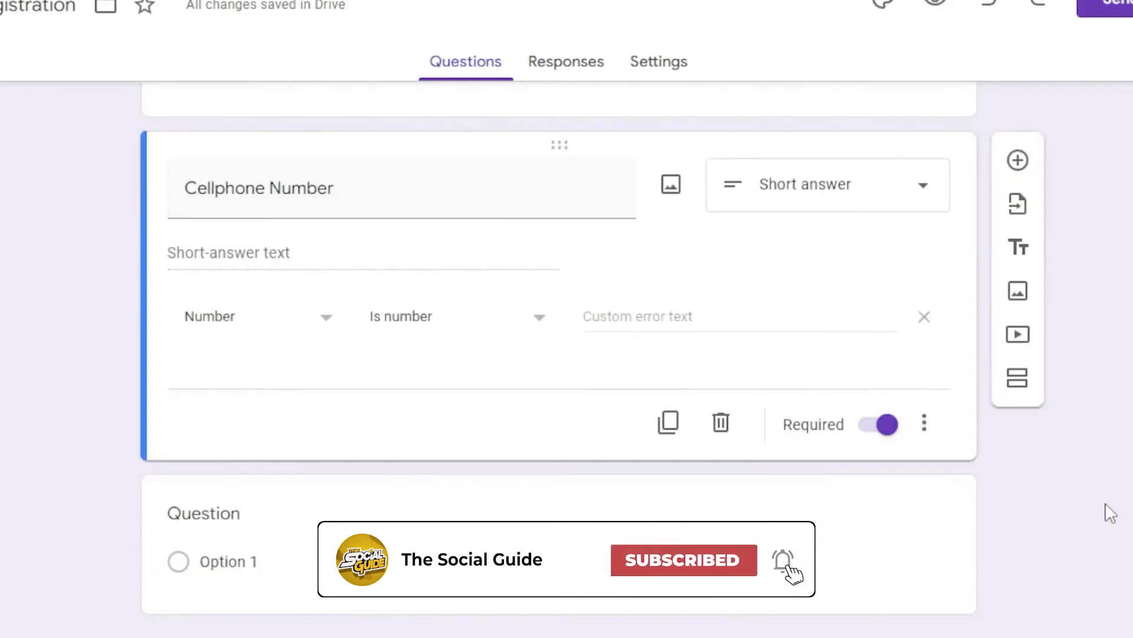
left_click(634, 561)
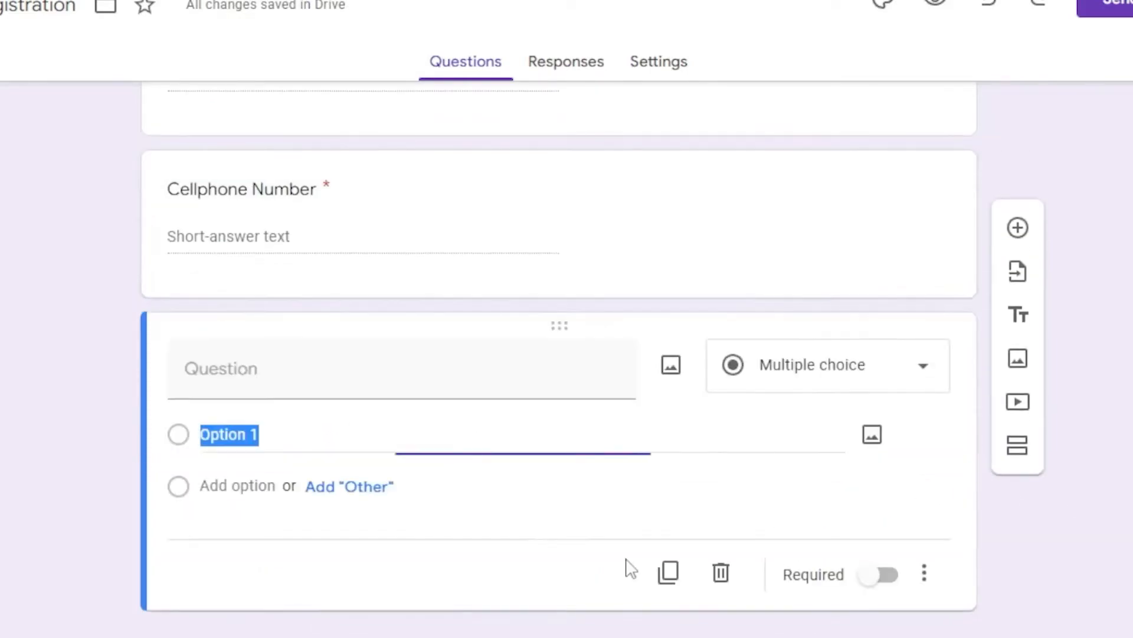
left_click(236, 371)
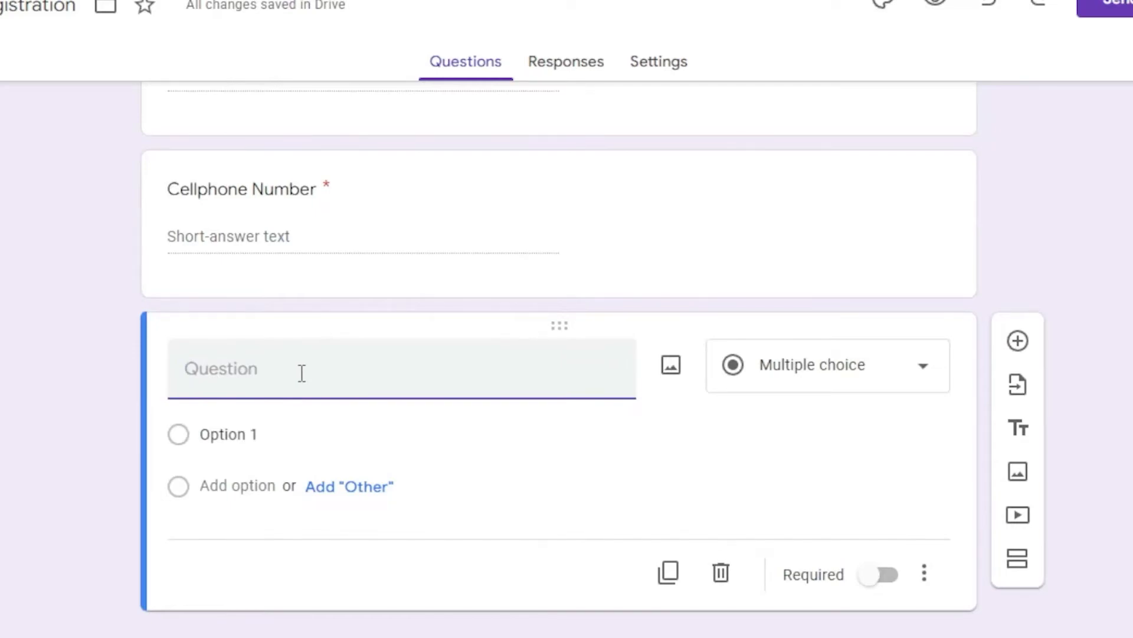
type("Gender")
left_click(827, 365)
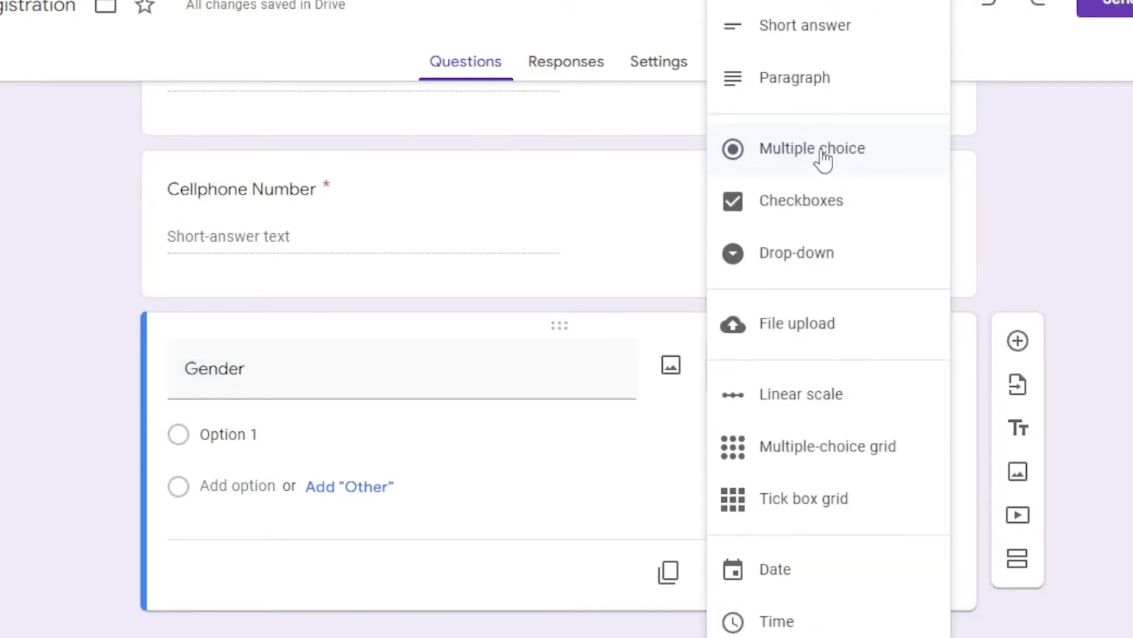
left_click(824, 158)
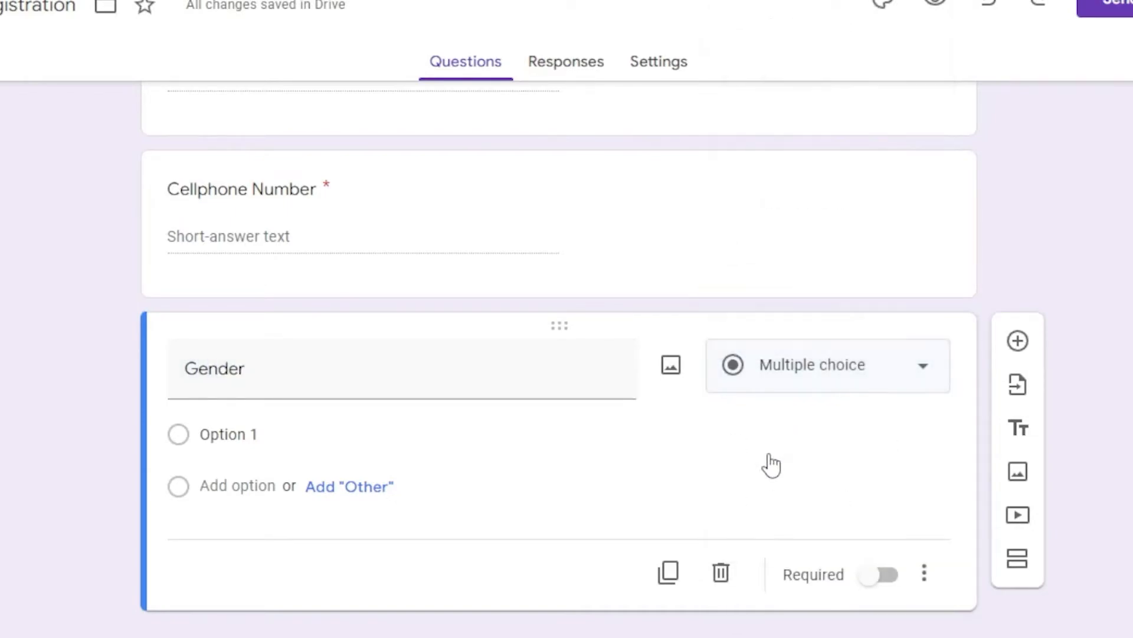
- Give the Gender question the options Male, Female, Prefer not to say and Other, and make it required
left_click(241, 438)
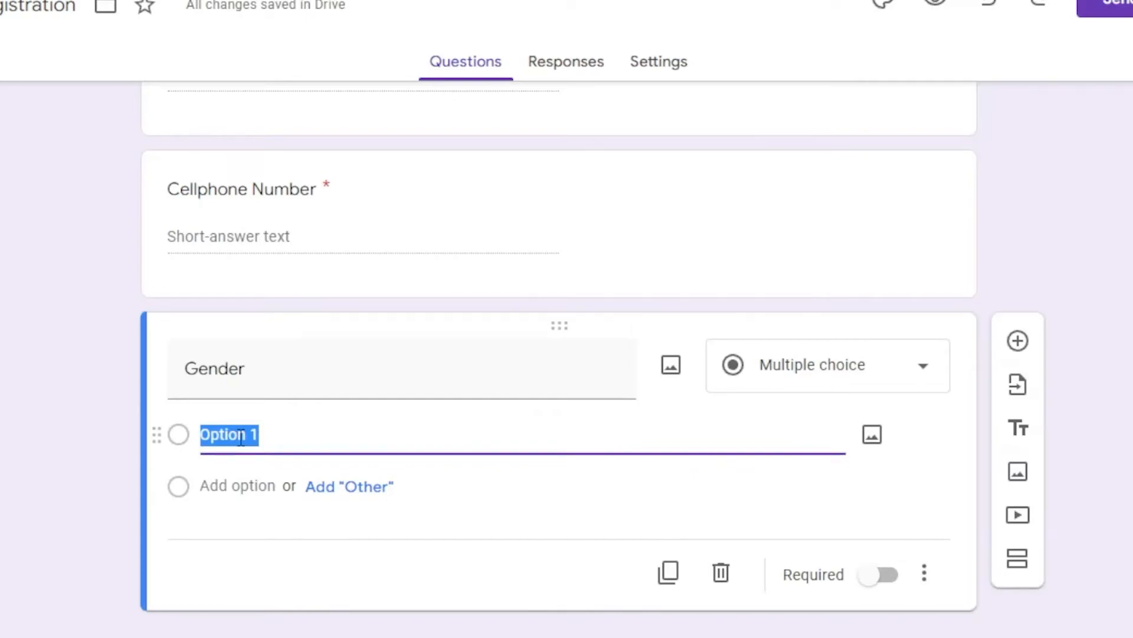
type("Male")
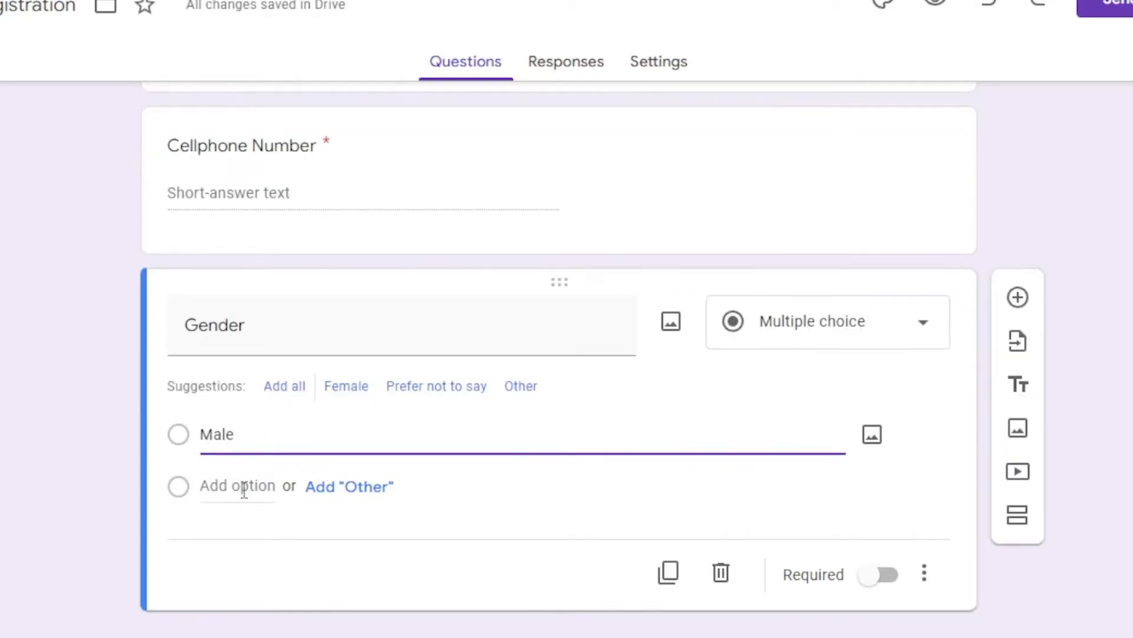
left_click(247, 496)
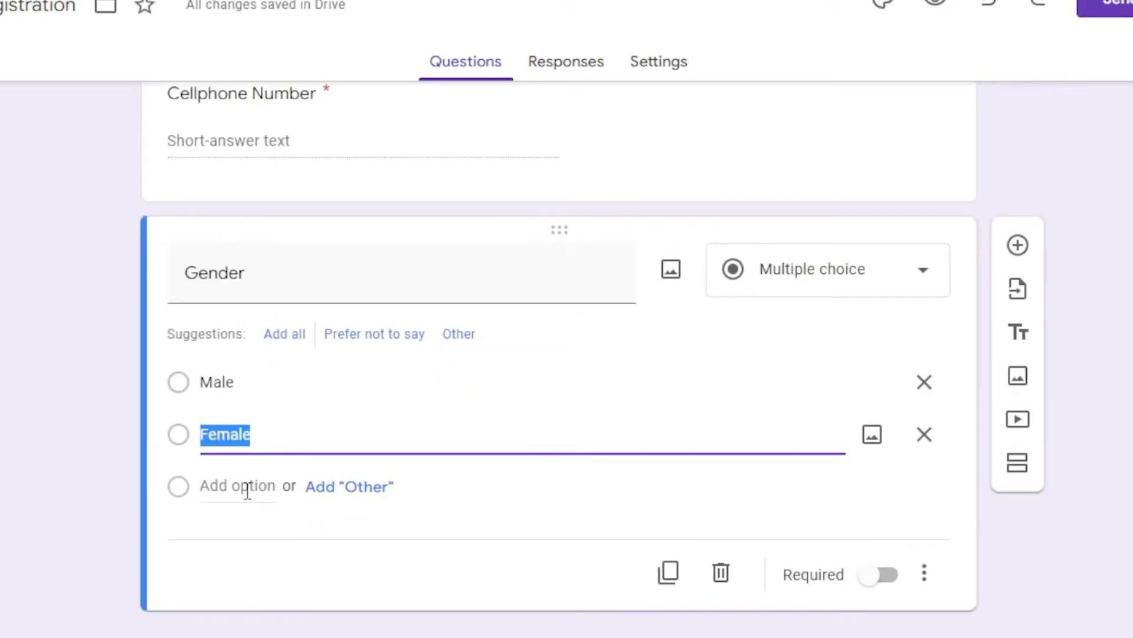
left_click(247, 490)
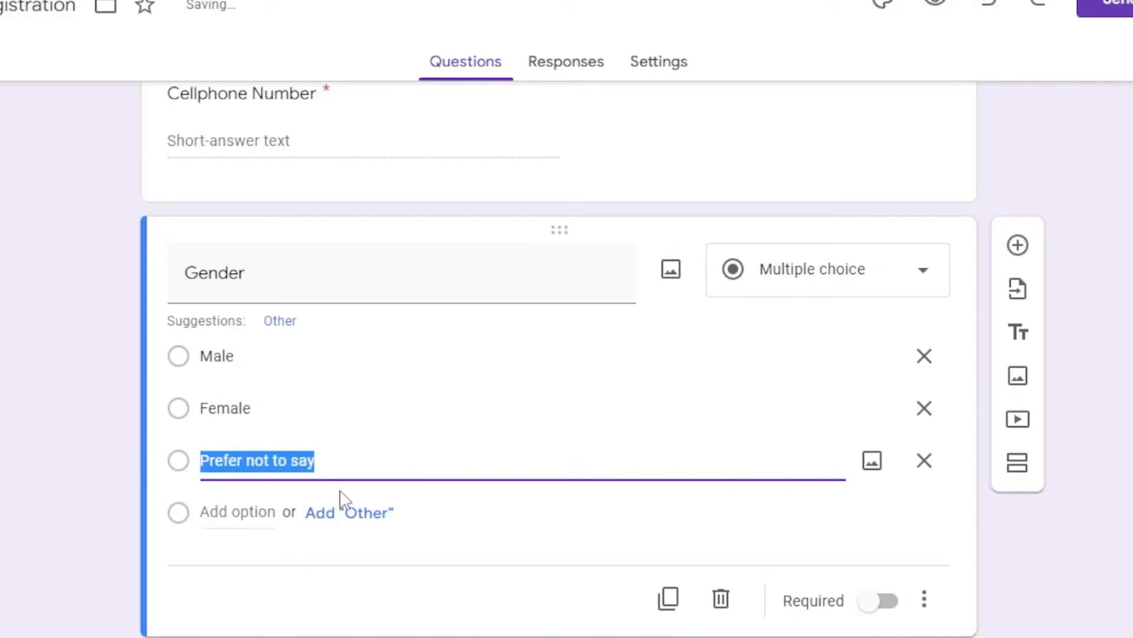
left_click(370, 512)
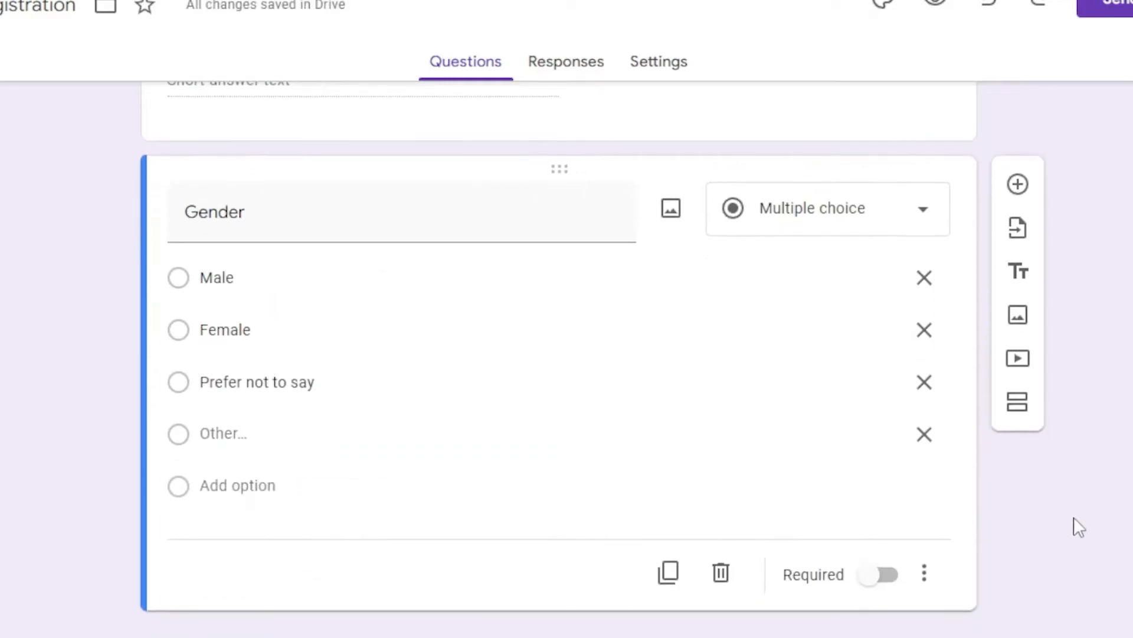
left_click(880, 575)
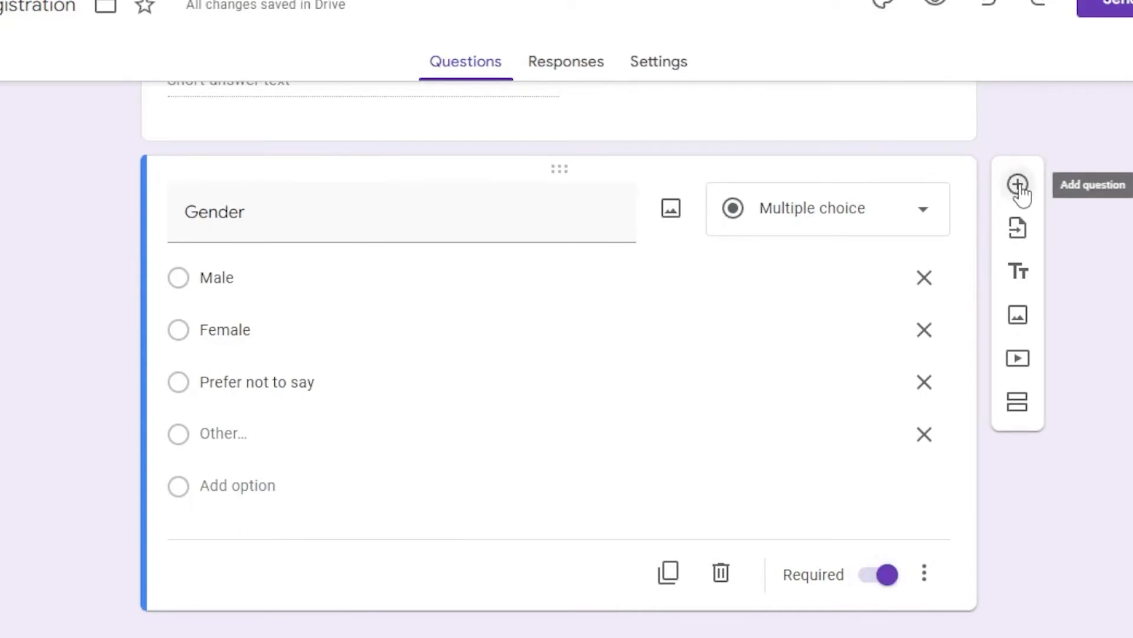
- Add a required question titled "Address" with the Paragraph answer type below the Gender question
left_click(1017, 185)
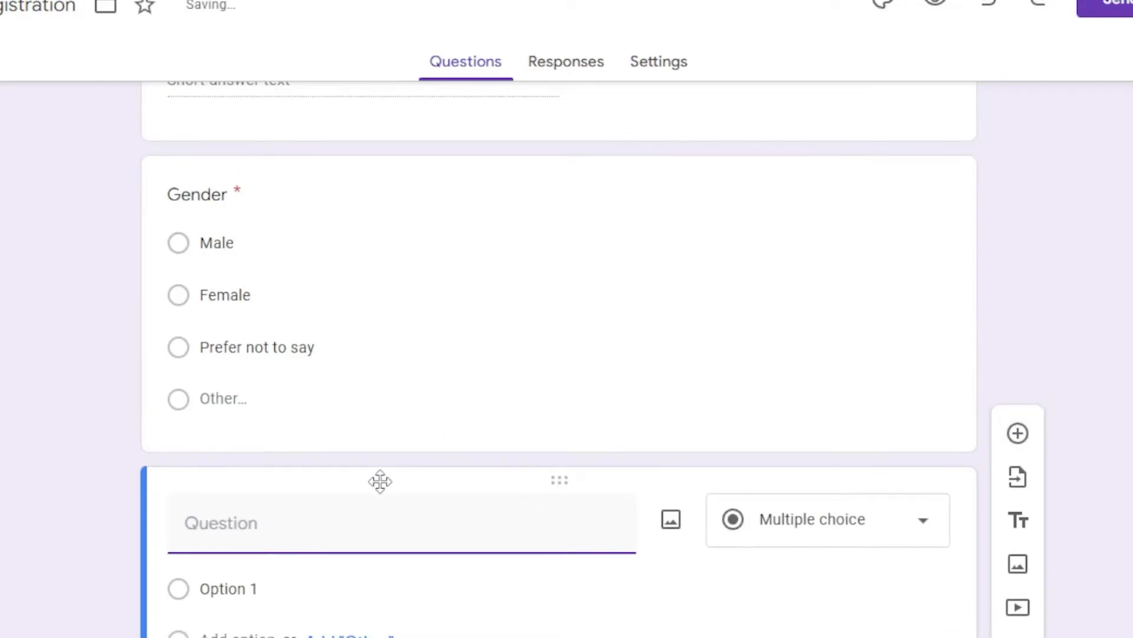
scroll(456, 433, "down", 2)
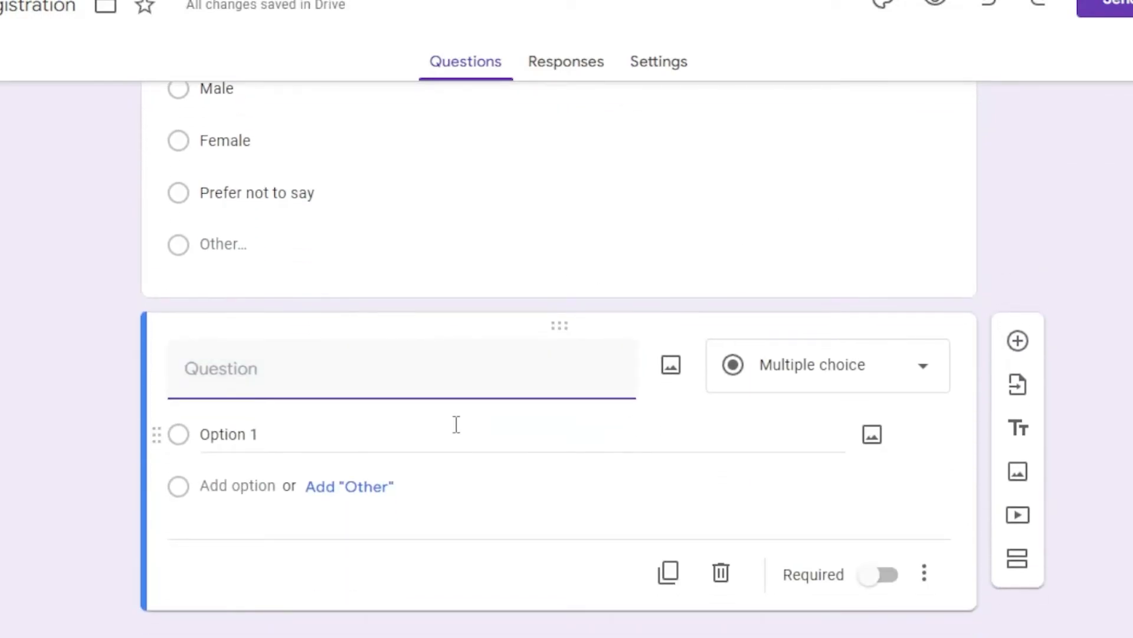
type("Address")
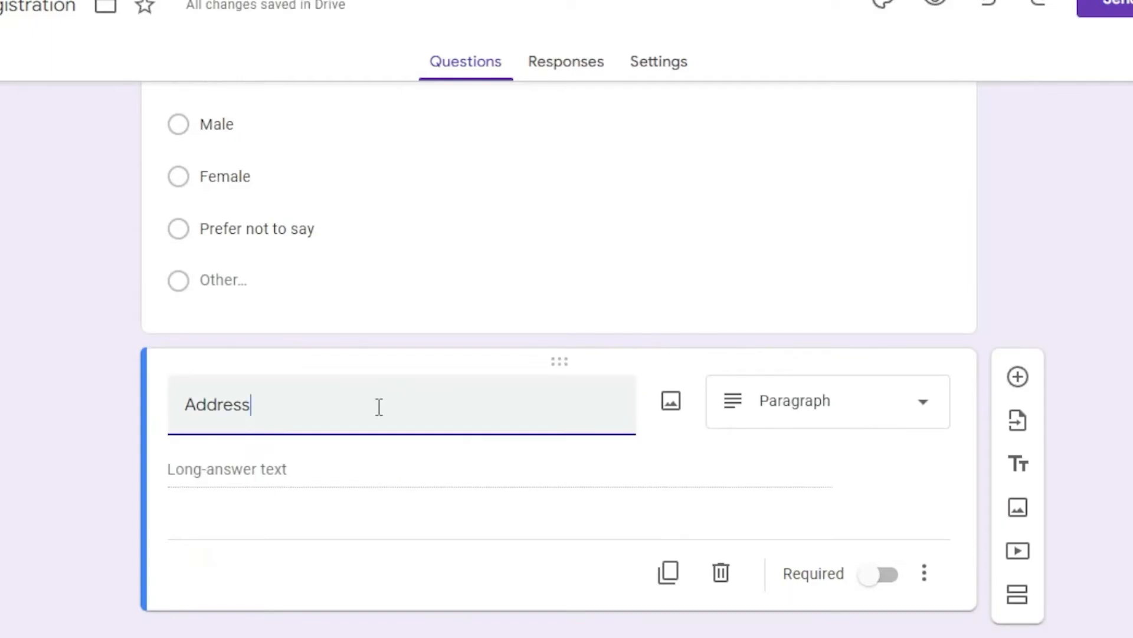
left_click(922, 431)
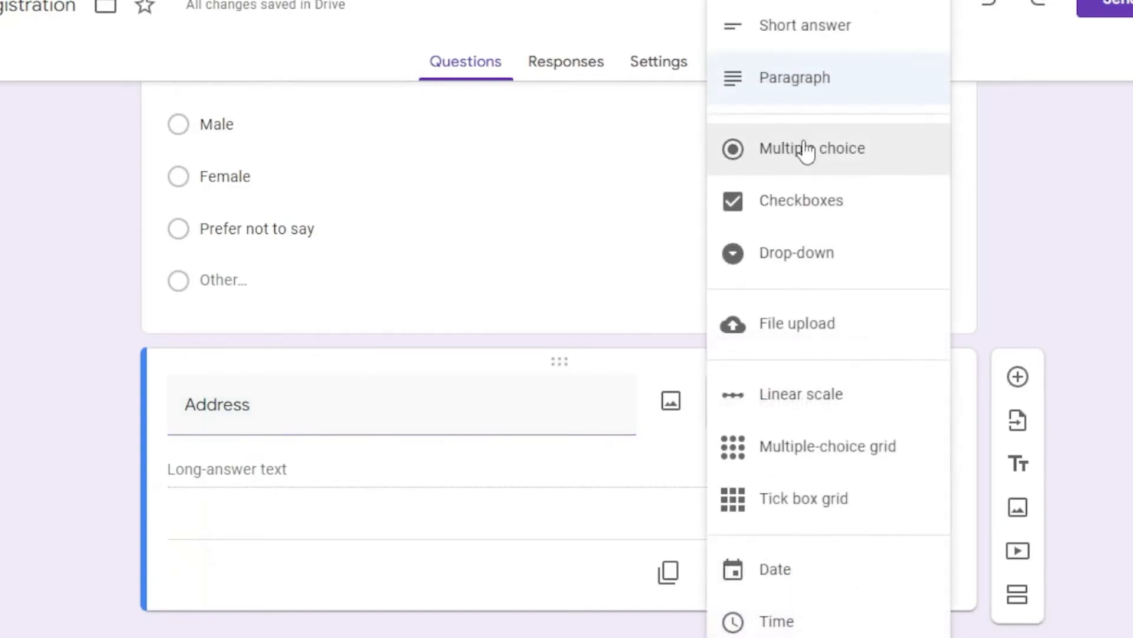
left_click(863, 84)
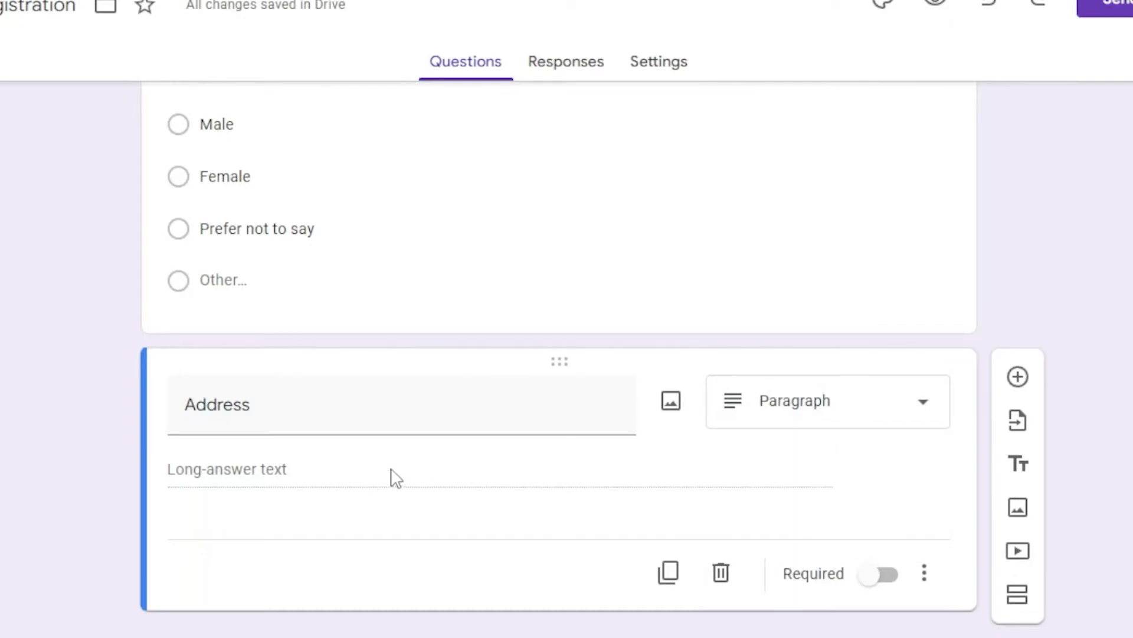
left_click(885, 574)
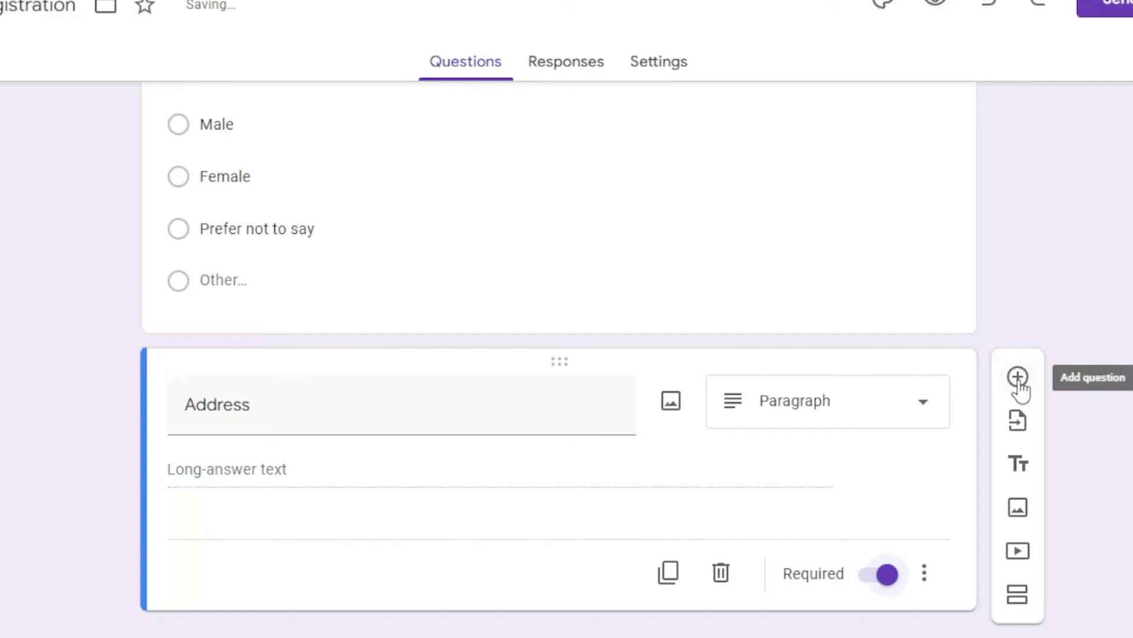
- Add a required short-answer question titled "City" below the Address question, with a blank question inserted beneath it
left_click(1018, 377)
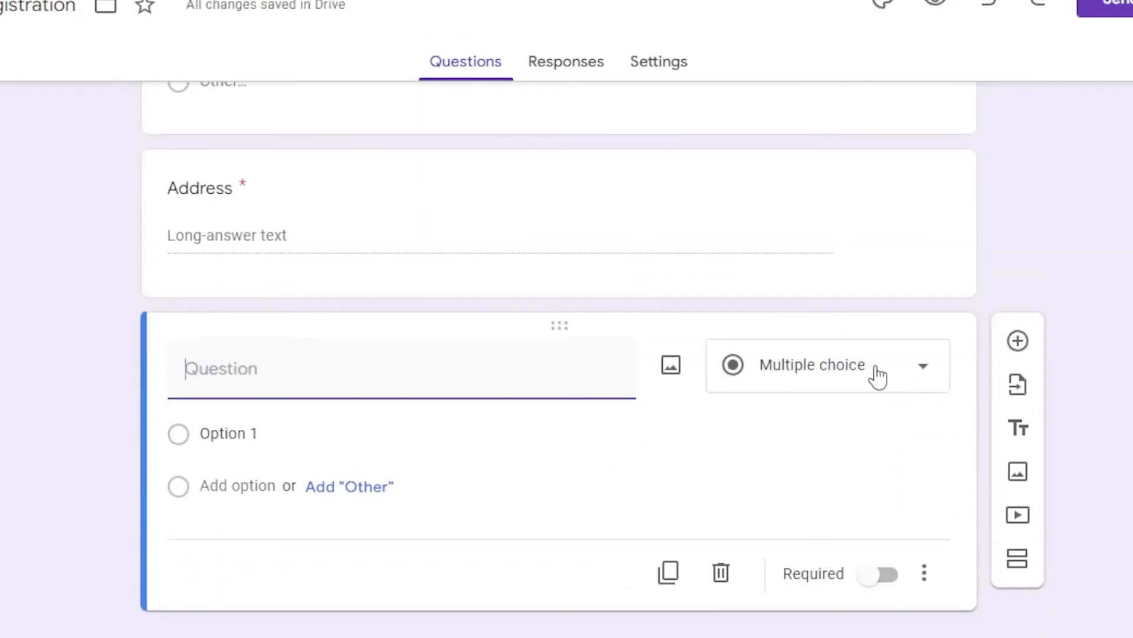
left_click(878, 376)
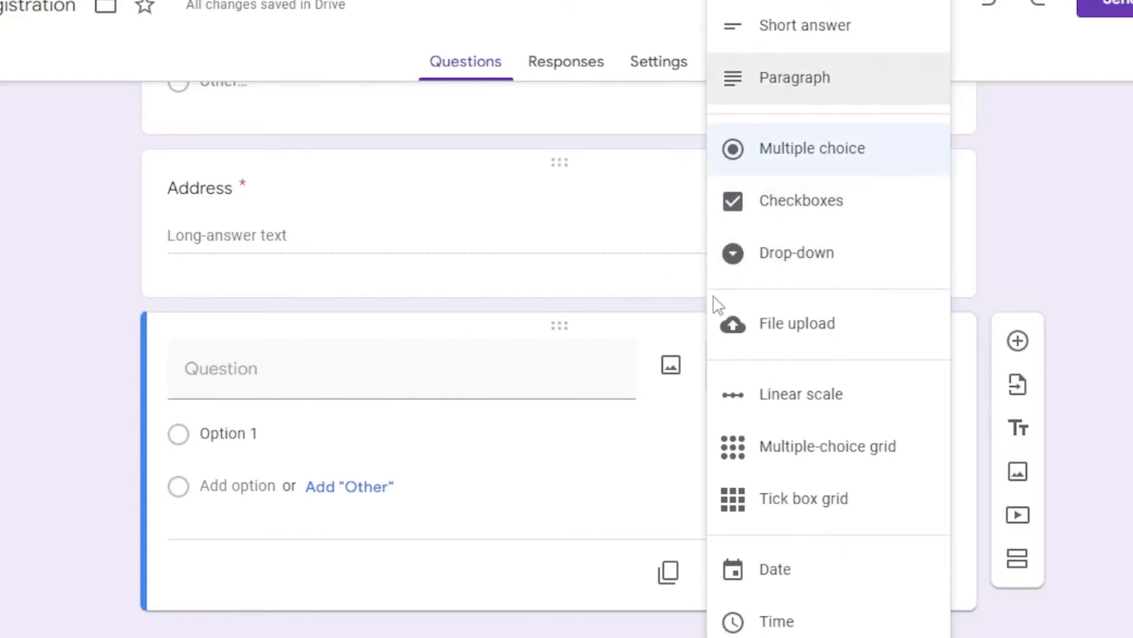
left_click(828, 32)
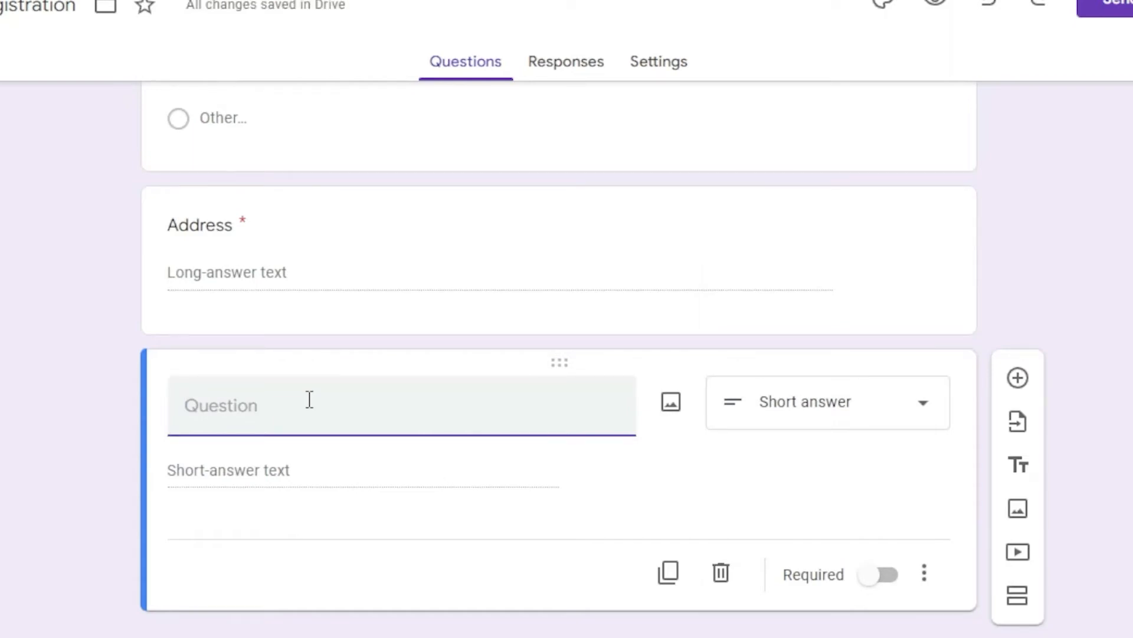
type("City")
left_click(276, 468)
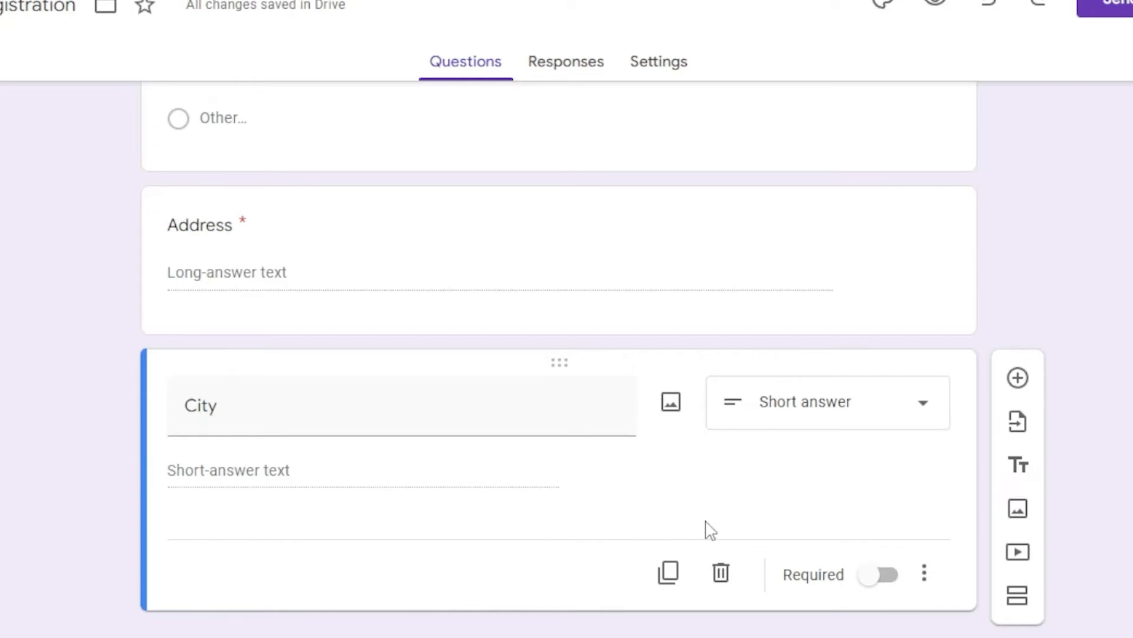
left_click(1017, 378)
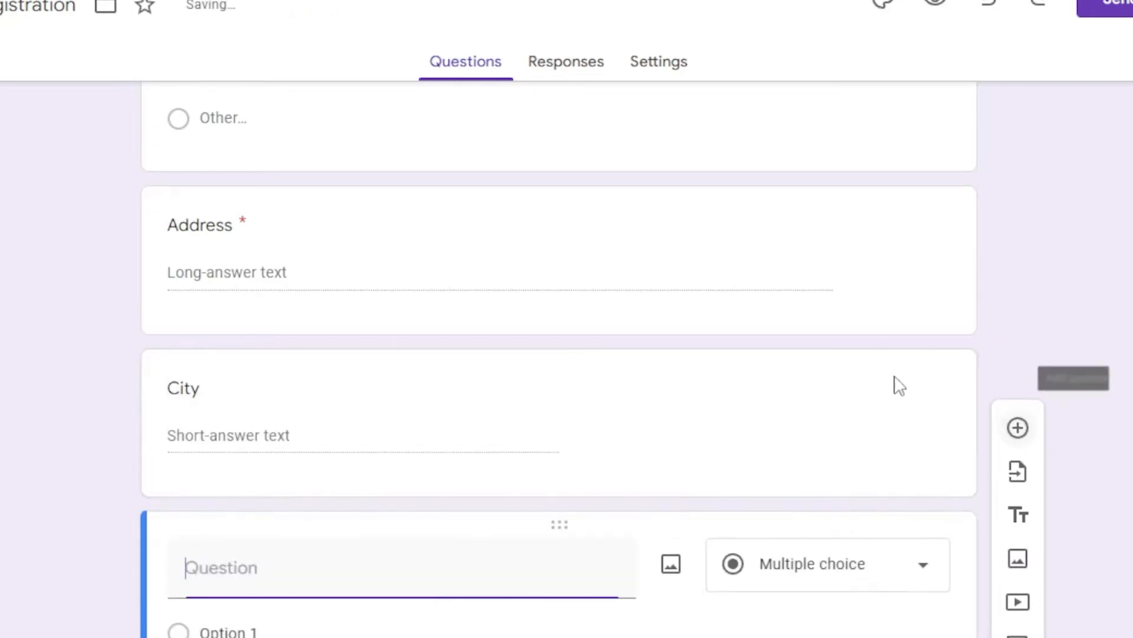
left_click(774, 267)
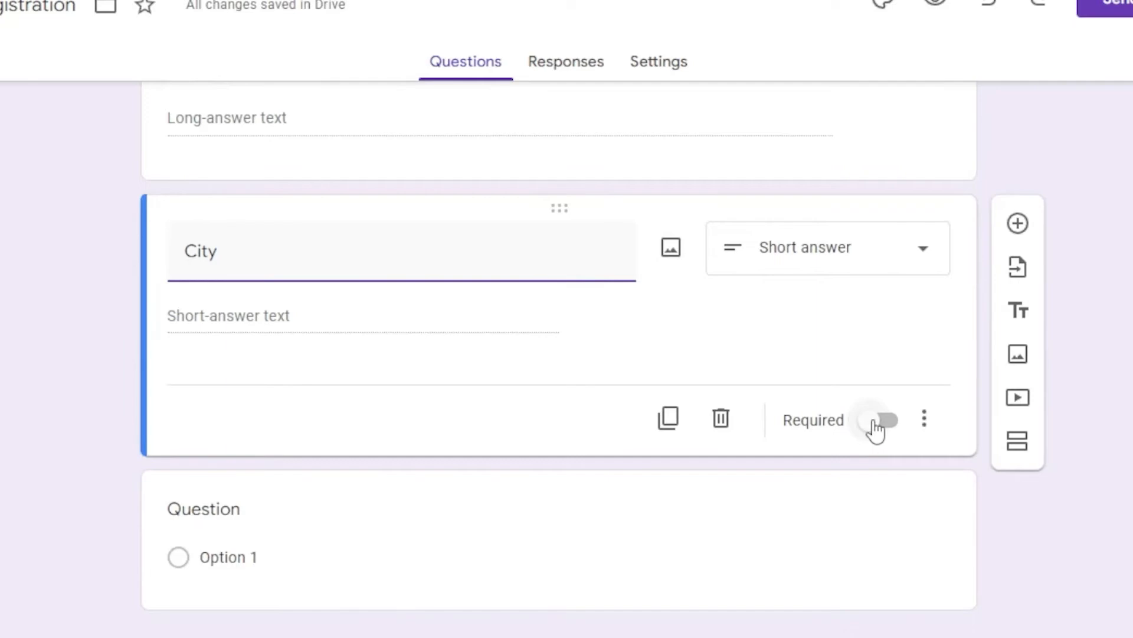
left_click(885, 425)
- Turn the blank question below City into a required short-answer question titled "State" and insert a new blank question beneath it
left_click(388, 532)
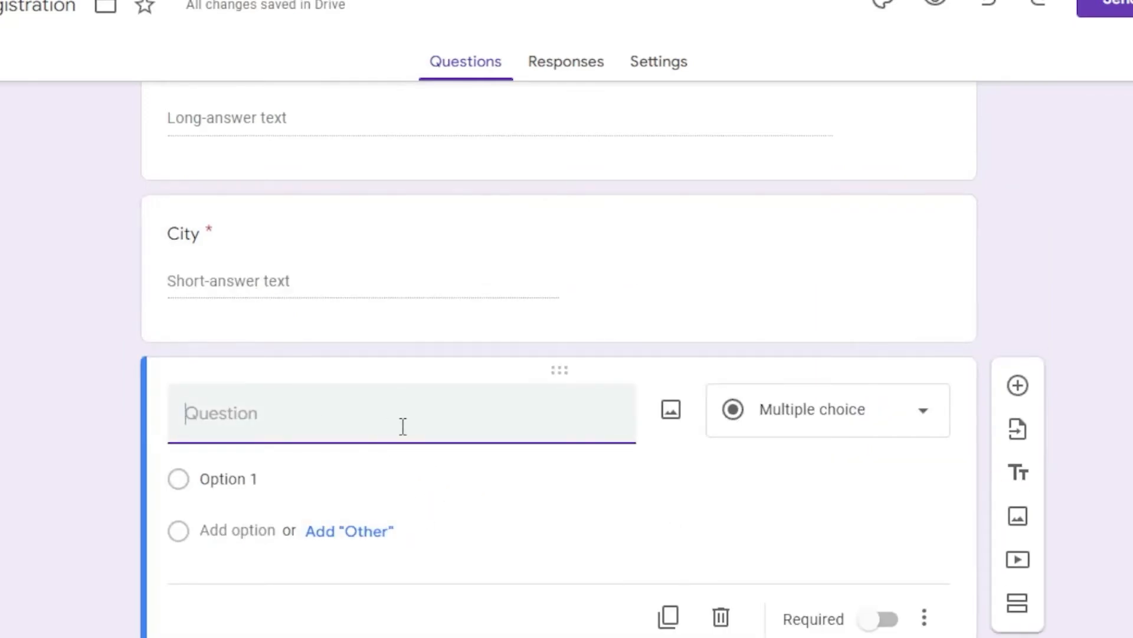
type("State")
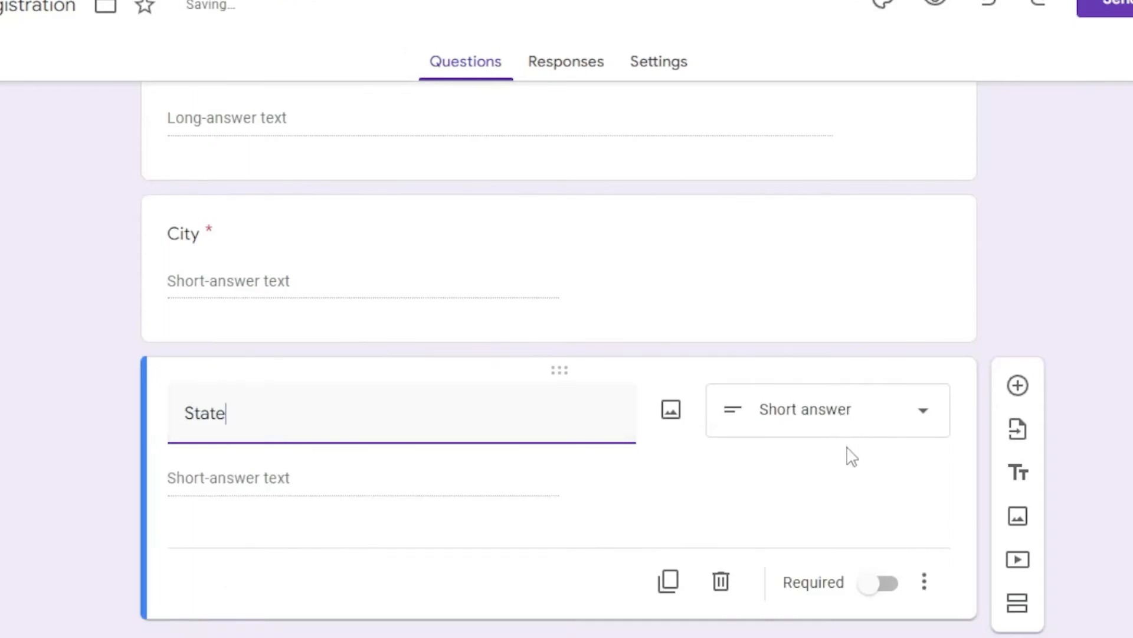
left_click(884, 584)
left_click(1016, 381)
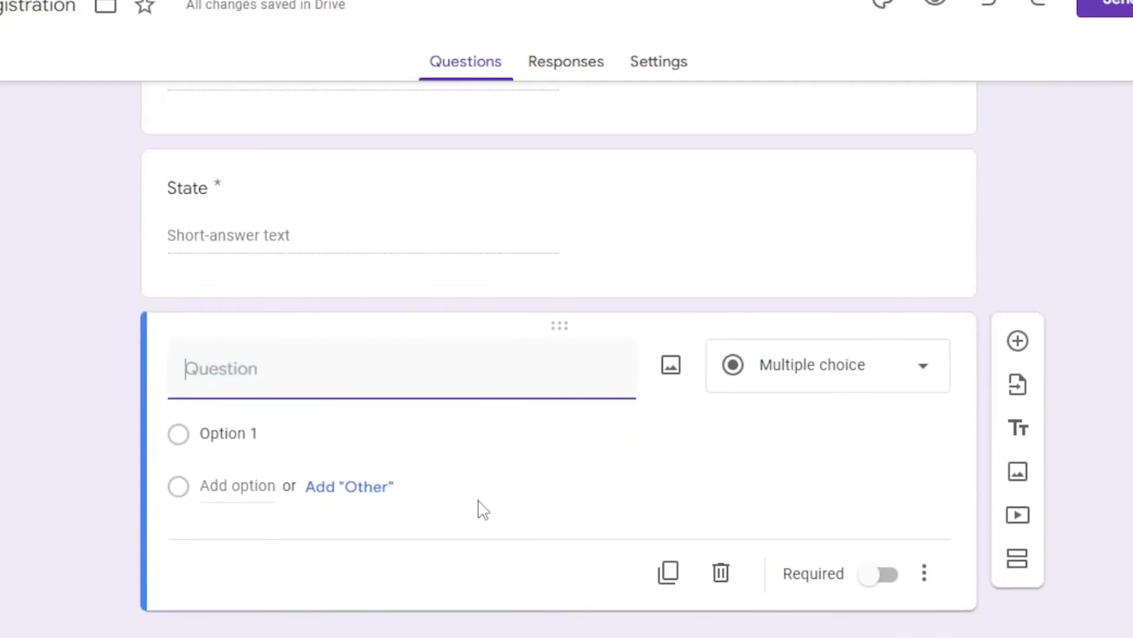
- Make the blank question below State a required short-answer question titled "Country" and insert a new blank question beneath it
type("Country")
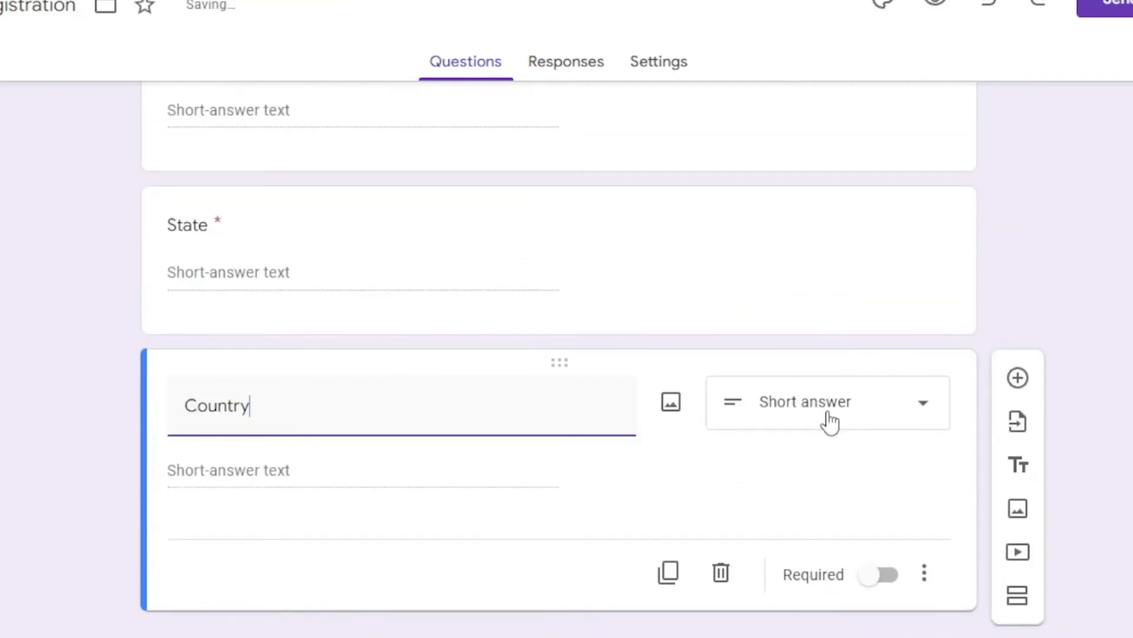
left_click(883, 578)
left_click(1018, 377)
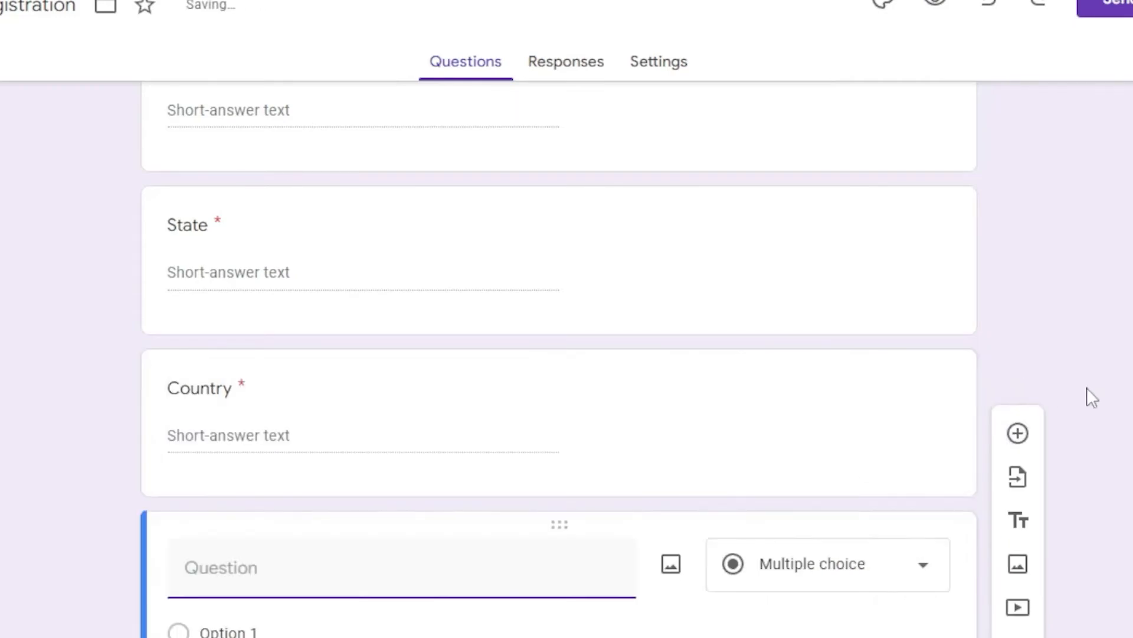
- Title the blank question below Country "Qualification" and set its answer type to Drop-down
type("Qualification")
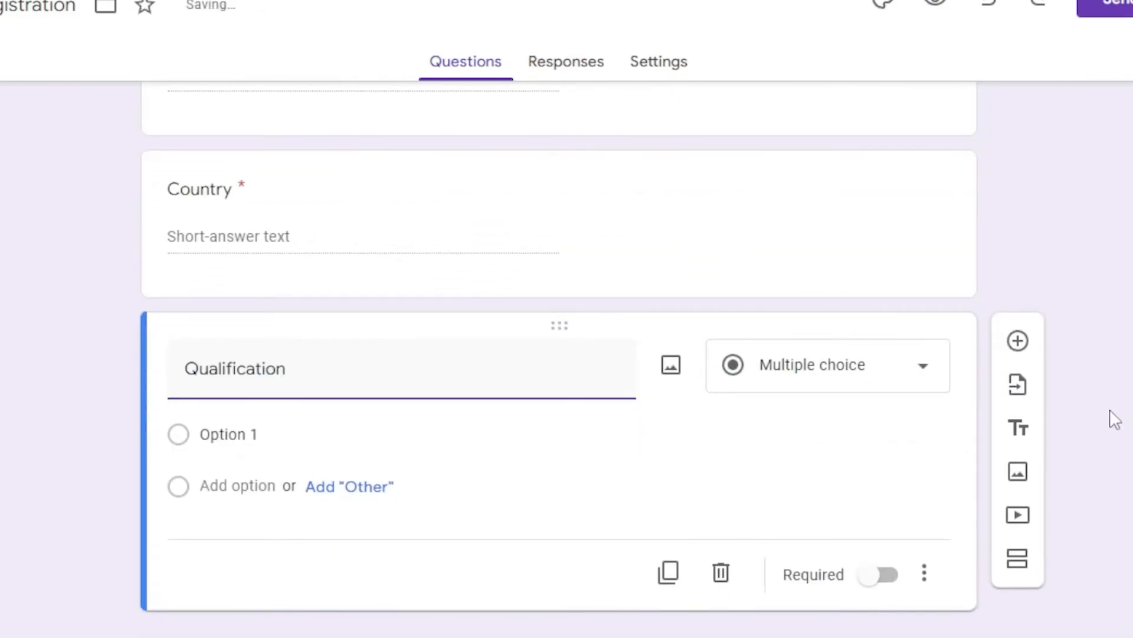
left_click(923, 382)
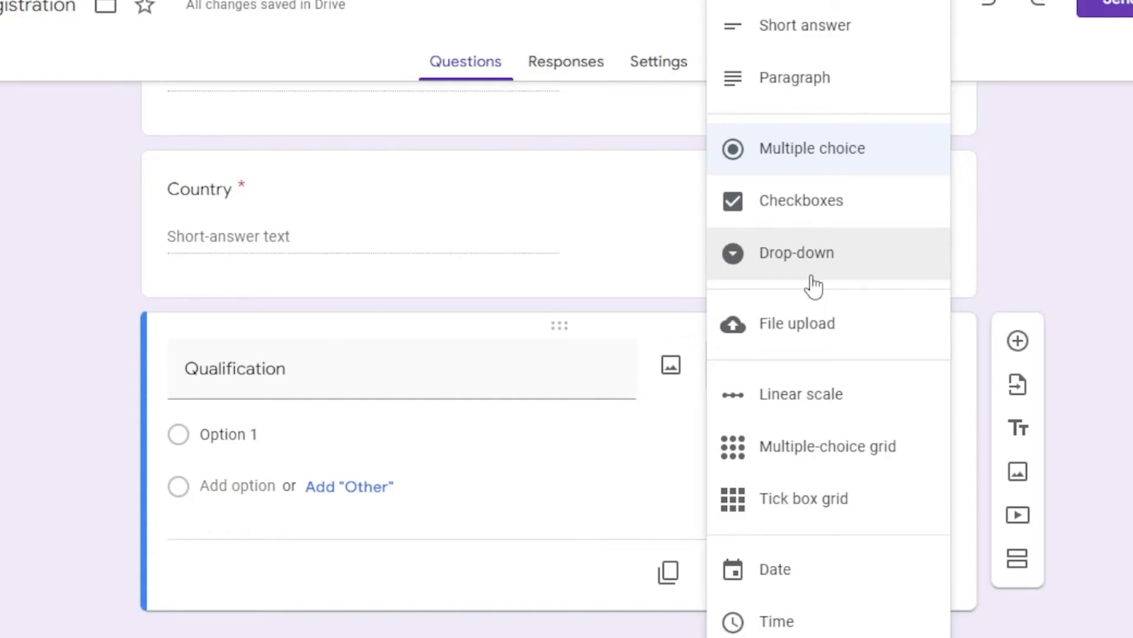
left_click(823, 272)
- Give the Qualification question the options Undergraduate, Graduate and Postgraduate, and make it required
left_click(298, 428)
type("Under")
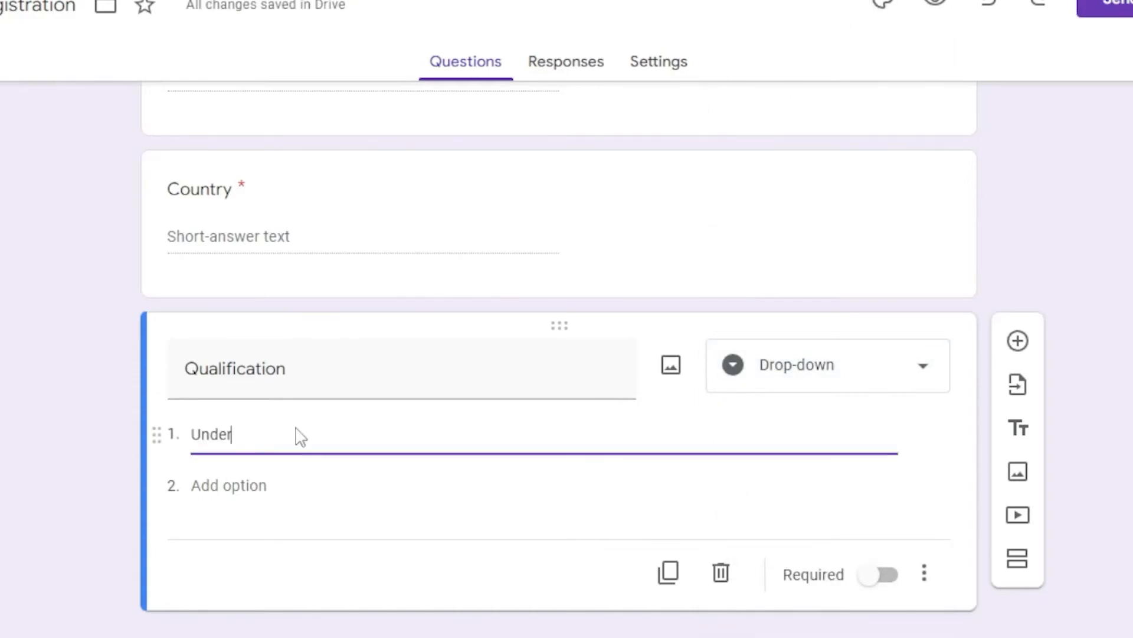
type("gr")
type("aduate")
key("Return")
type("Graduate")
left_click(261, 533)
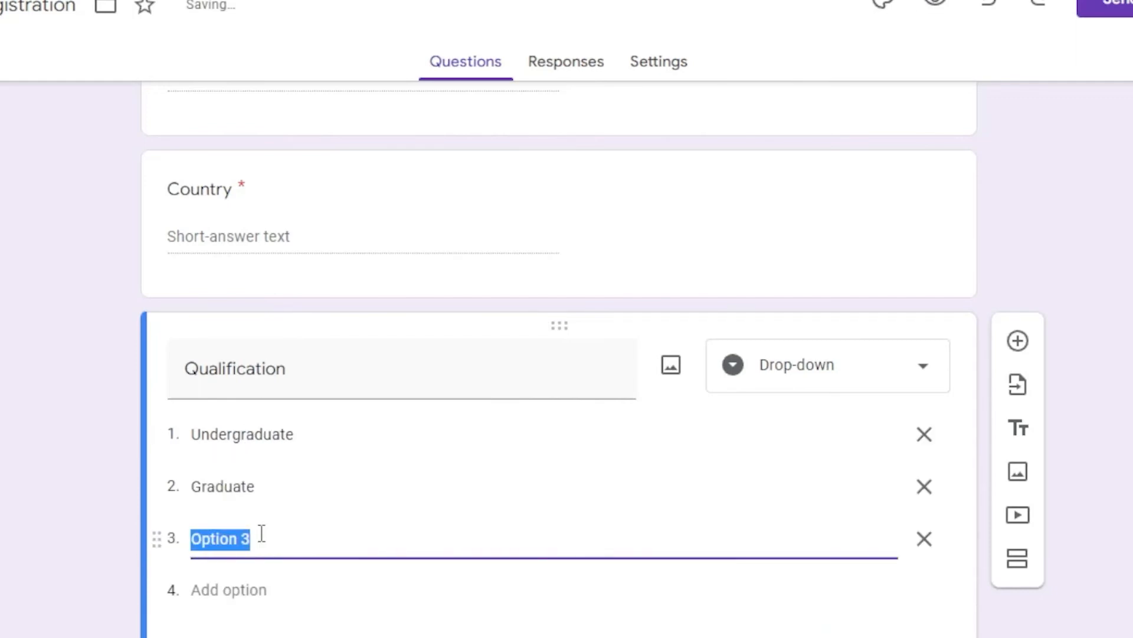
type("Postgraduate")
scroll(894, 571, "down", 2)
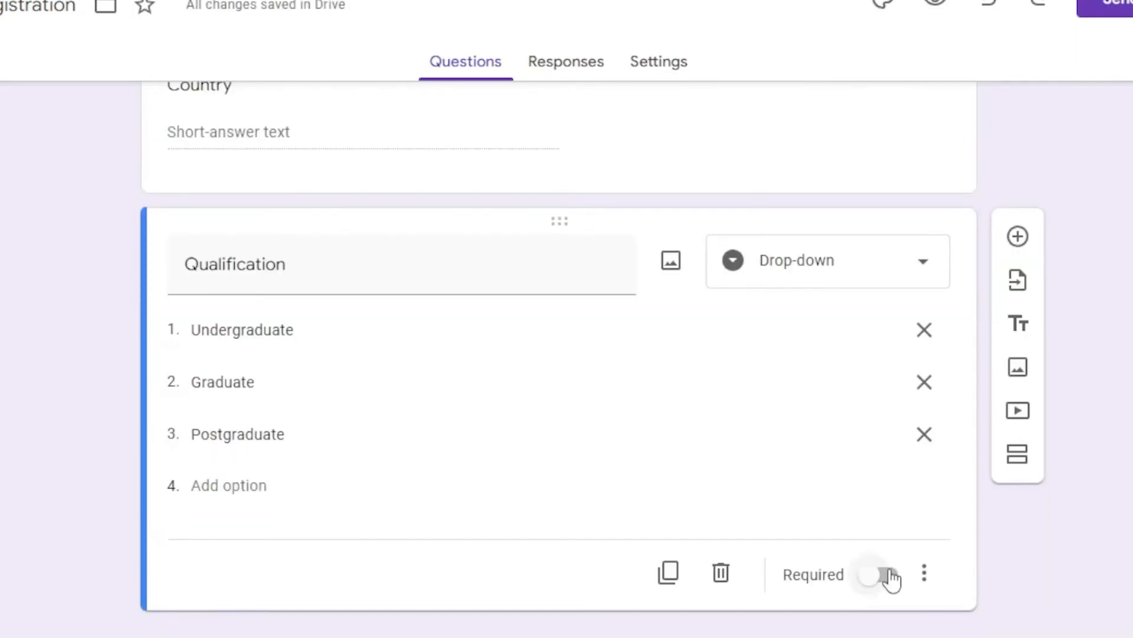
left_click(889, 576)
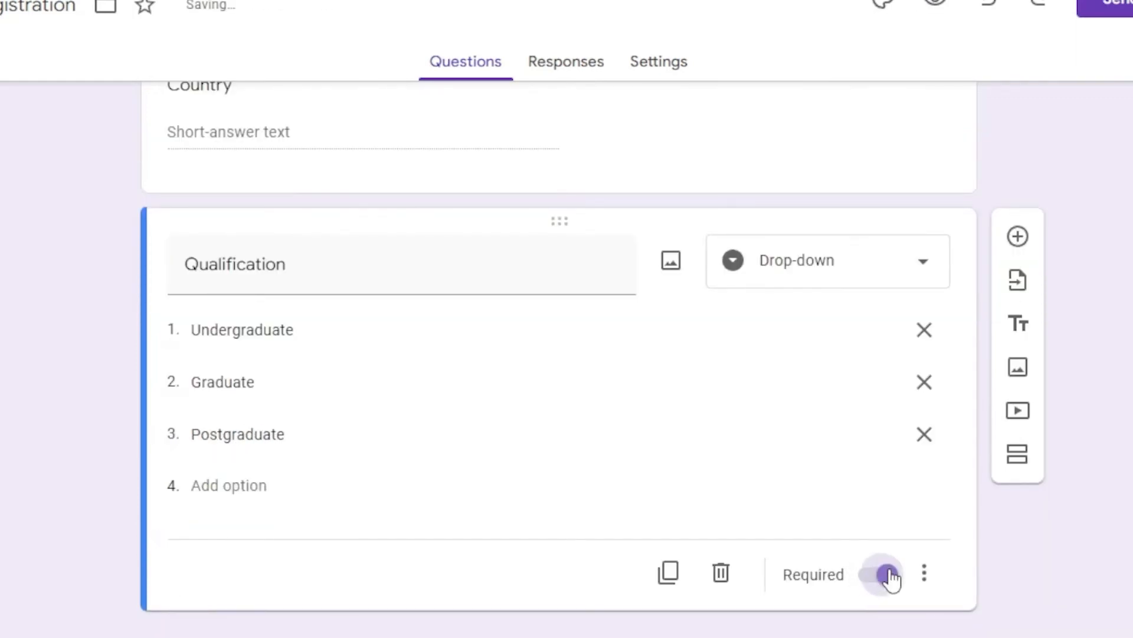
- Add a required question titled "Comments" with the Paragraph answer type below the Qualification question
left_click(1018, 237)
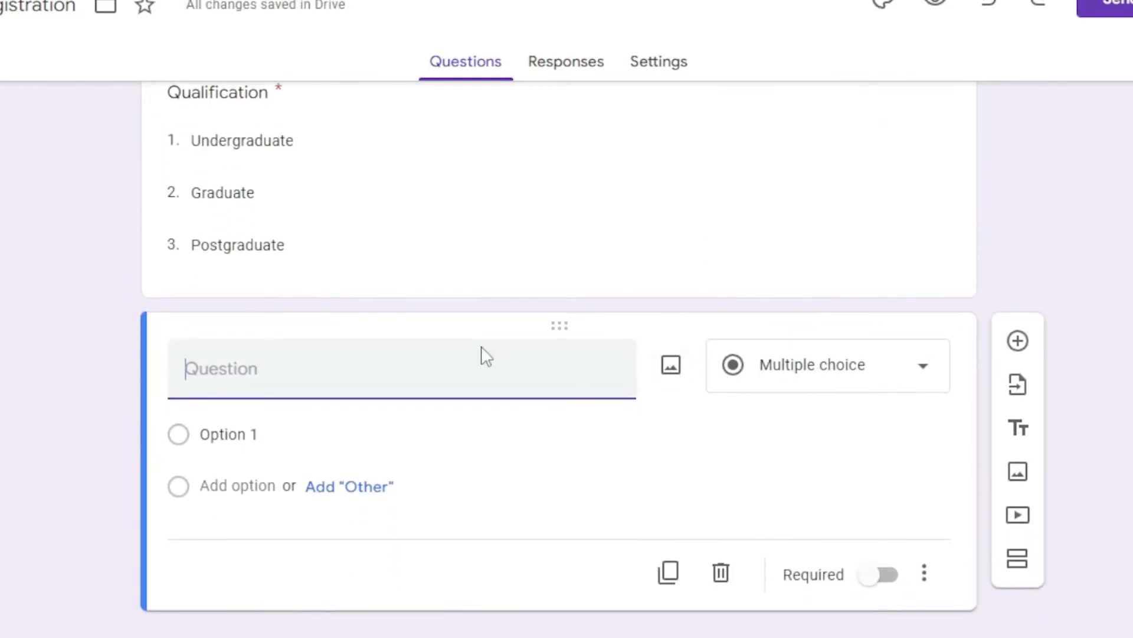
type("Comments")
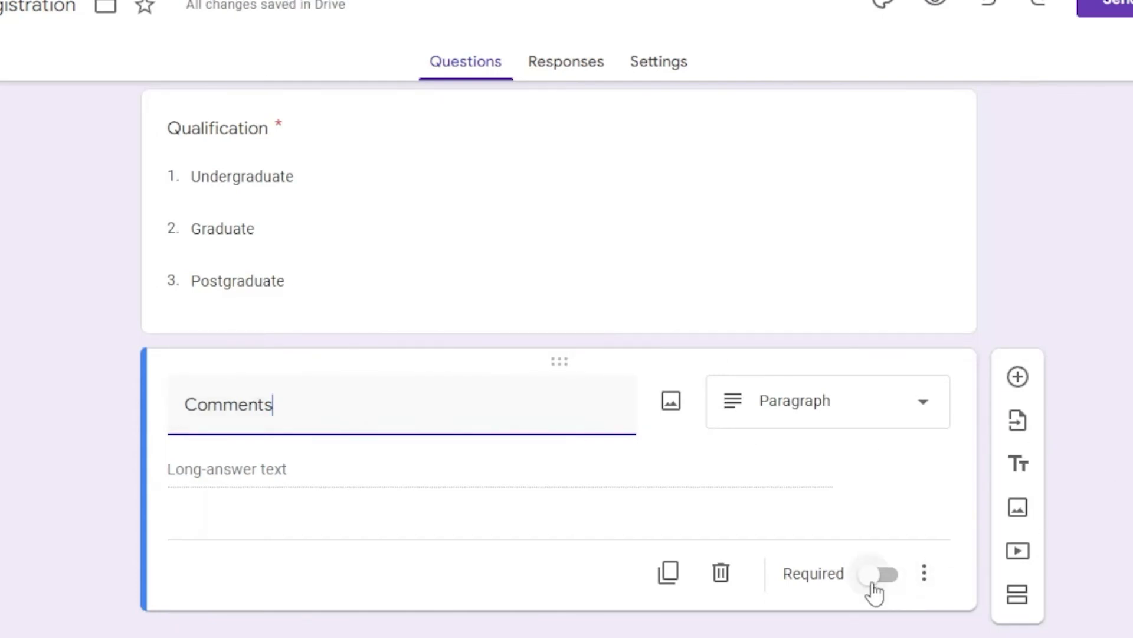
left_click(878, 575)
- Open the preview of the finished registration form and dismiss the auto-save notice
scroll(1122, 525, "up", 10)
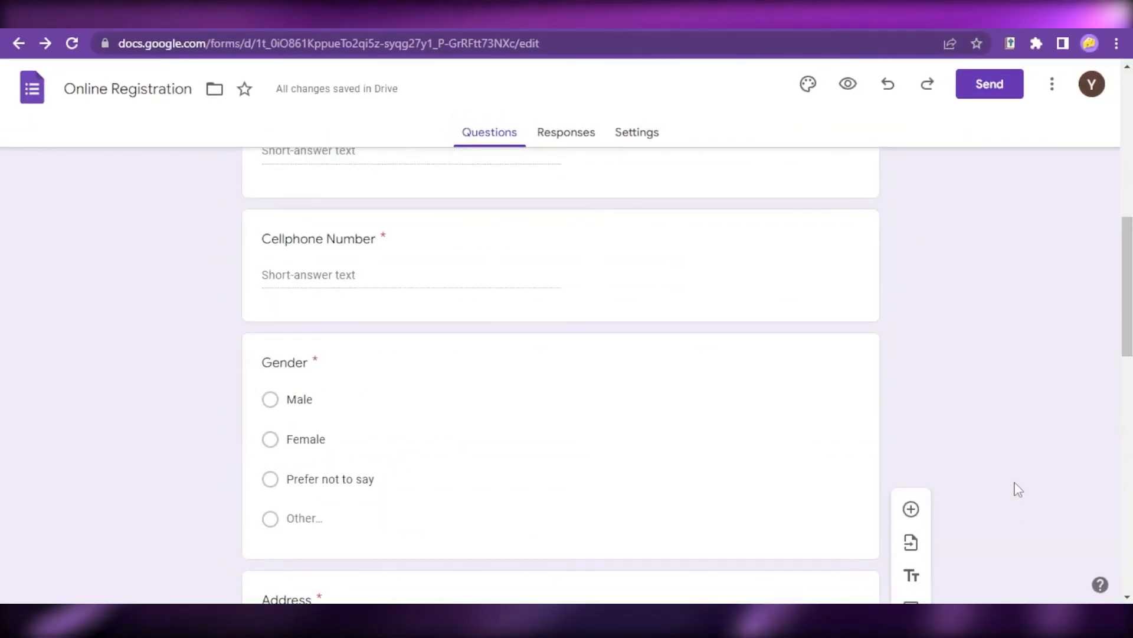
scroll(1019, 490, "up", 10)
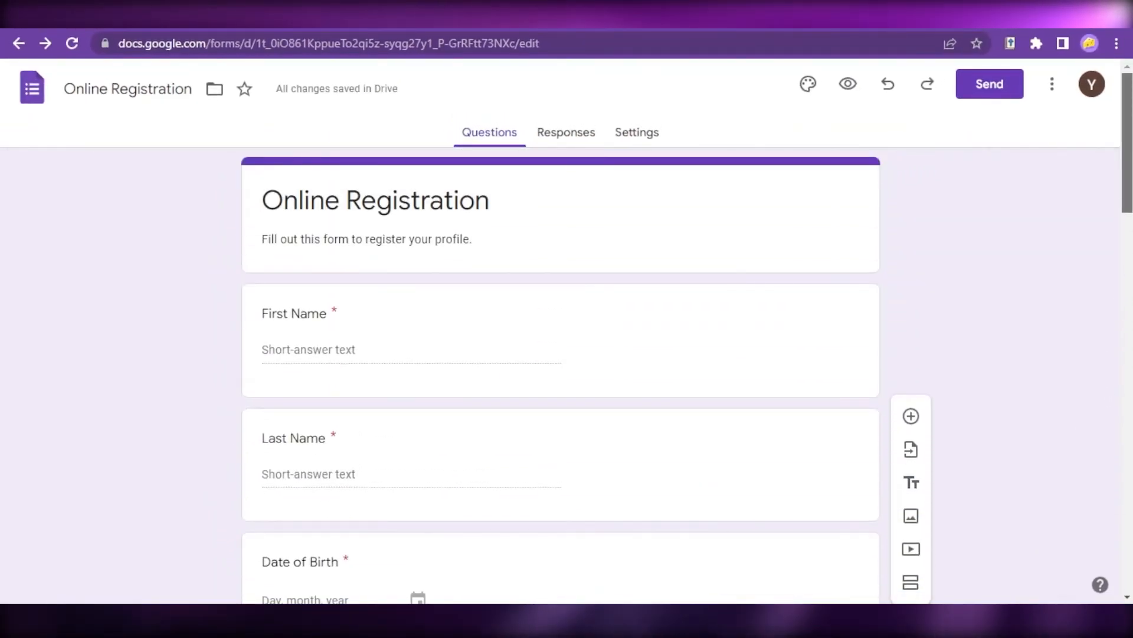
scroll(561, 378, "down", 20)
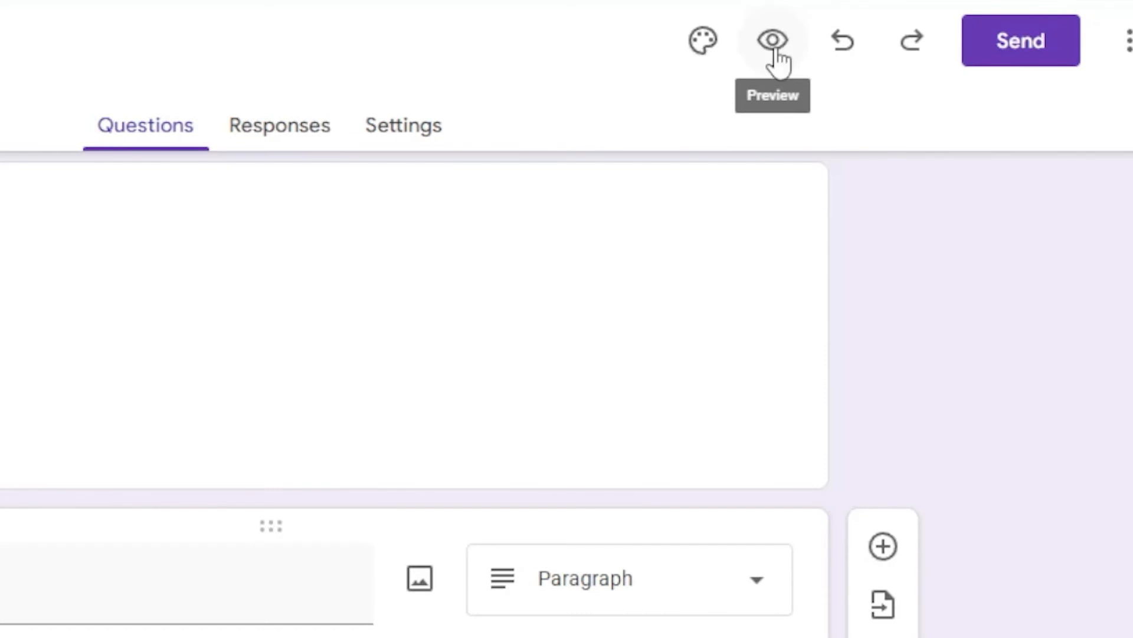
left_click(775, 49)
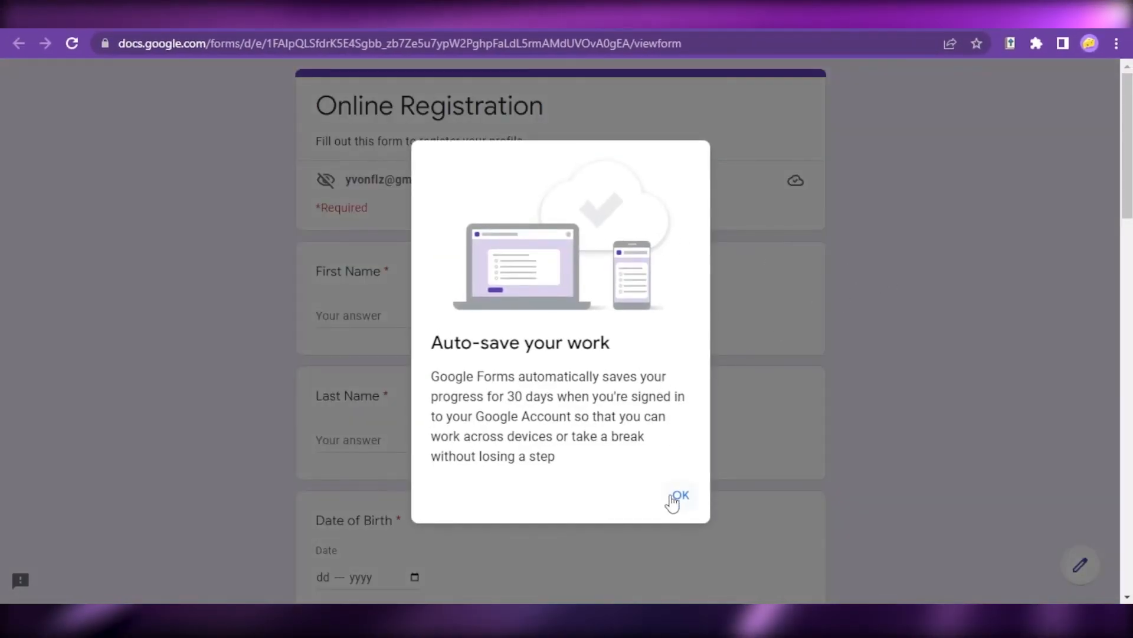
left_click(654, 526)
- Examine the previewed form from First Name to Comments, including the choices of the Qualification drop-down
scroll(893, 324, "down", 10)
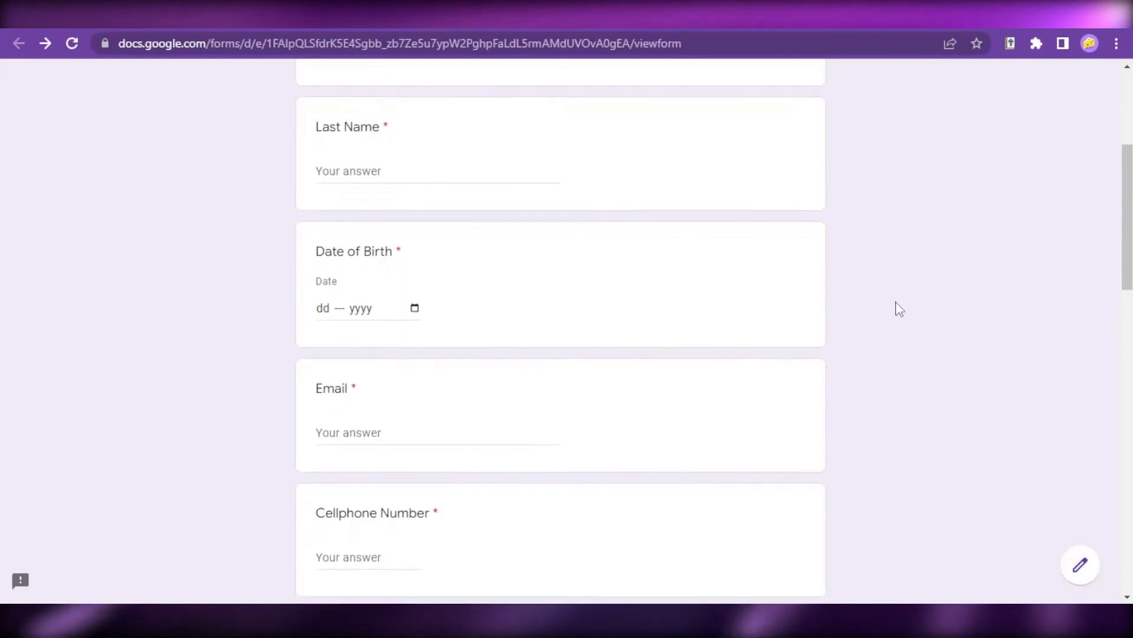
scroll(895, 309, "down", 12)
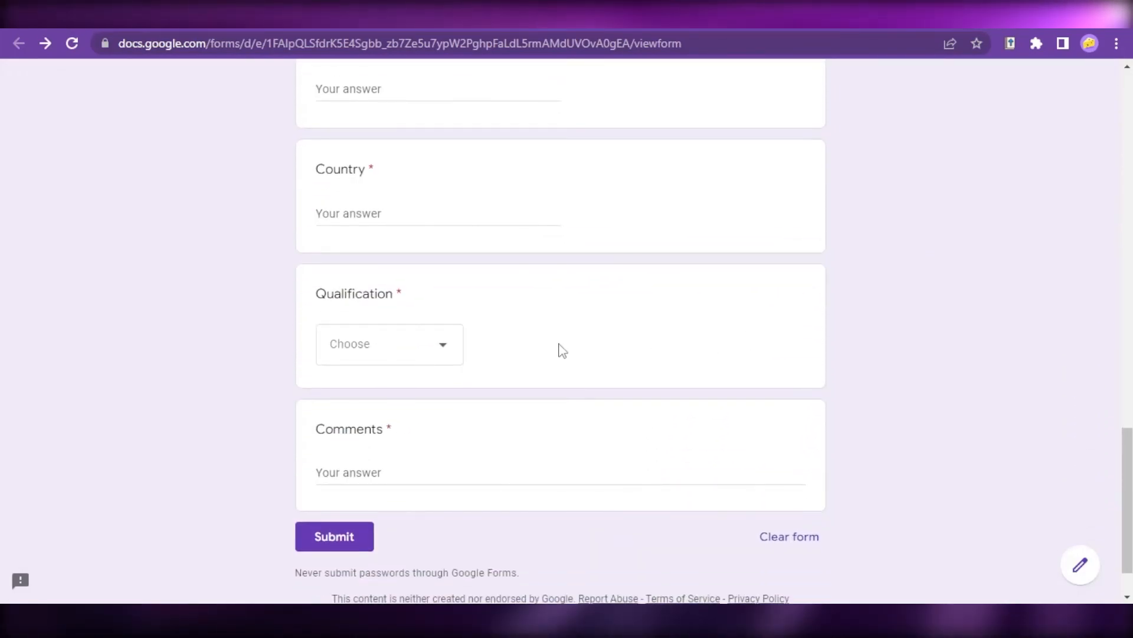
left_click(452, 276)
left_click(885, 428)
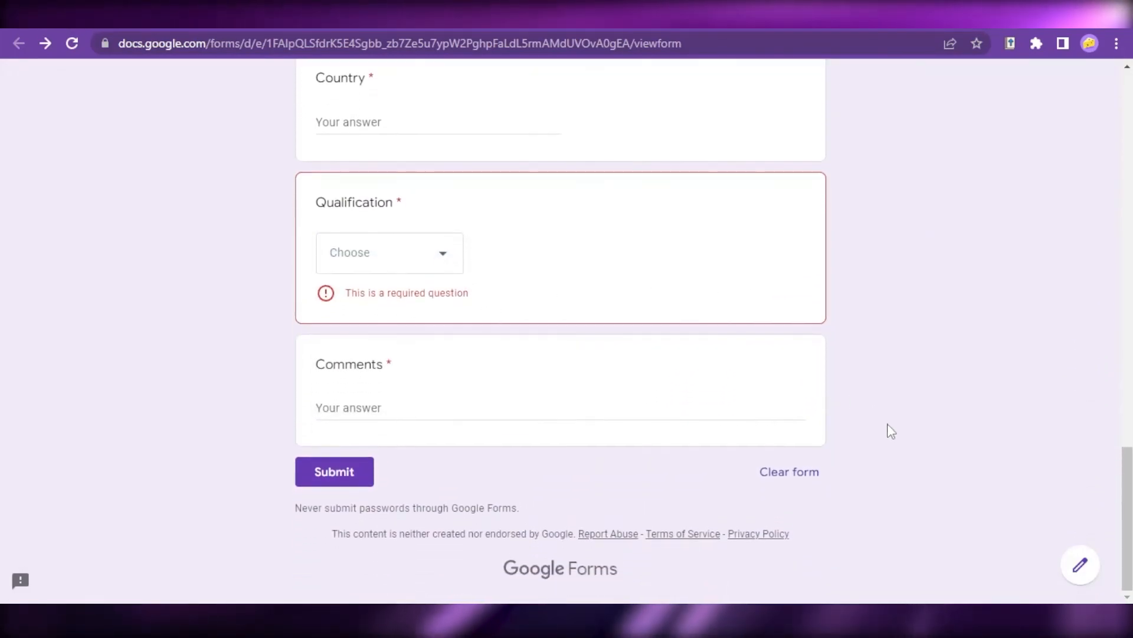
scroll(888, 434, "up", 8)
scroll(889, 431, "up", 12)
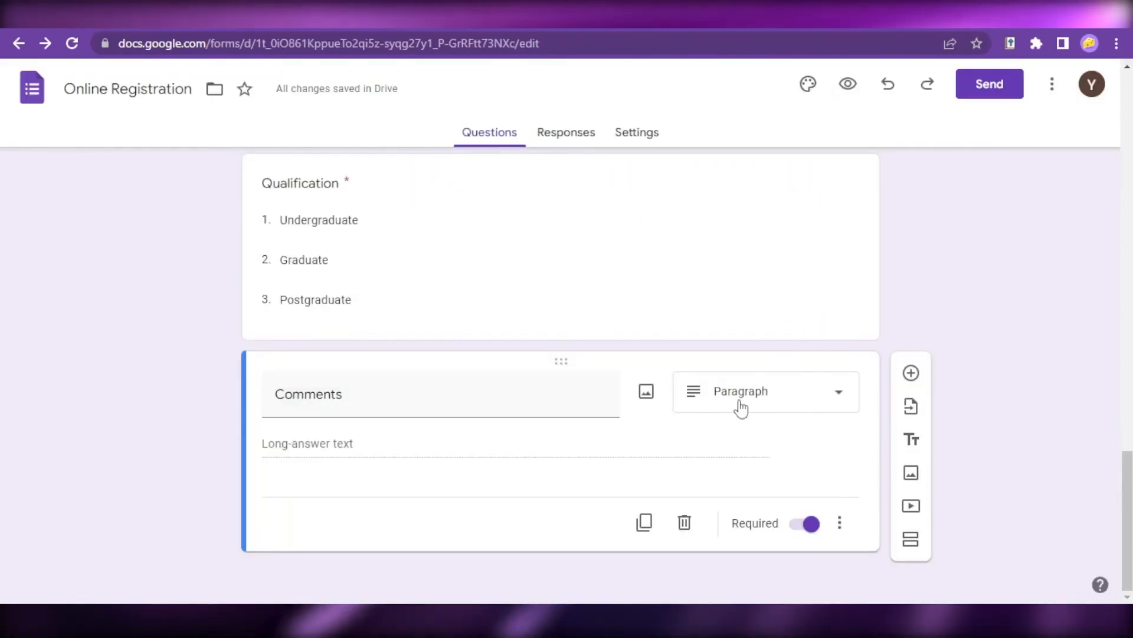
scroll(1022, 415, "up", 10)
scroll(949, 412, "down", 10)
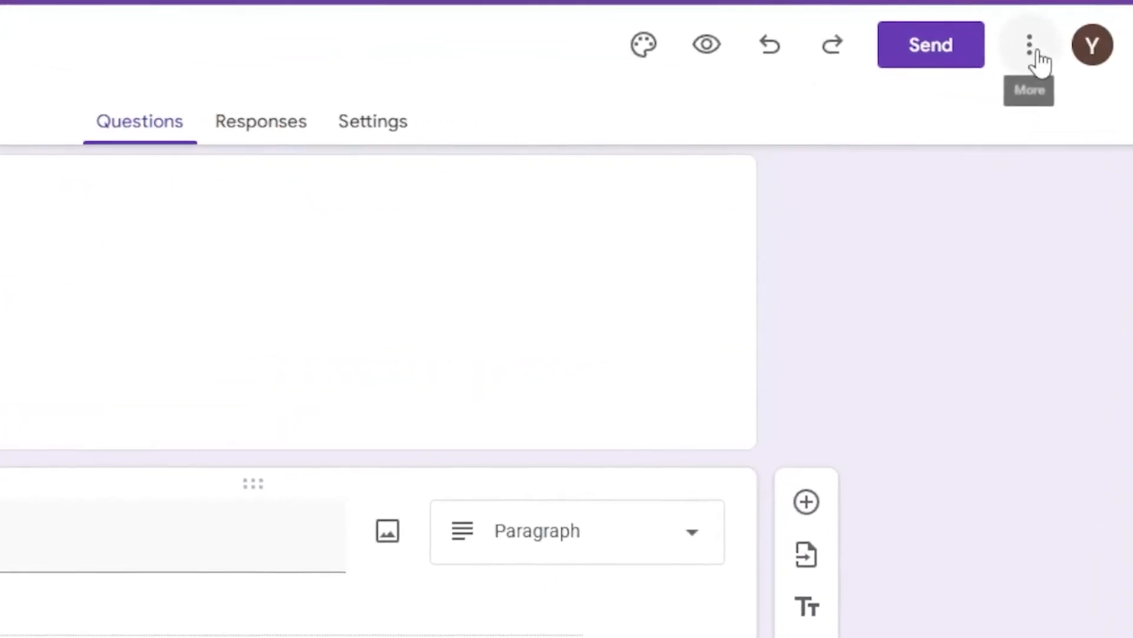
left_click(1033, 43)
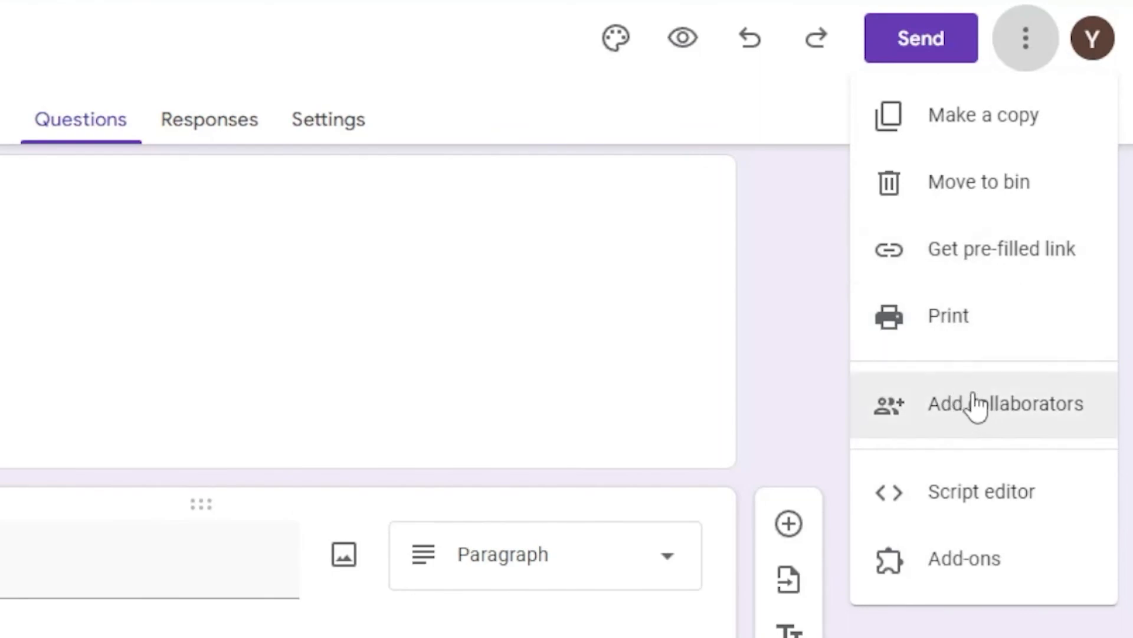
left_click(806, 363)
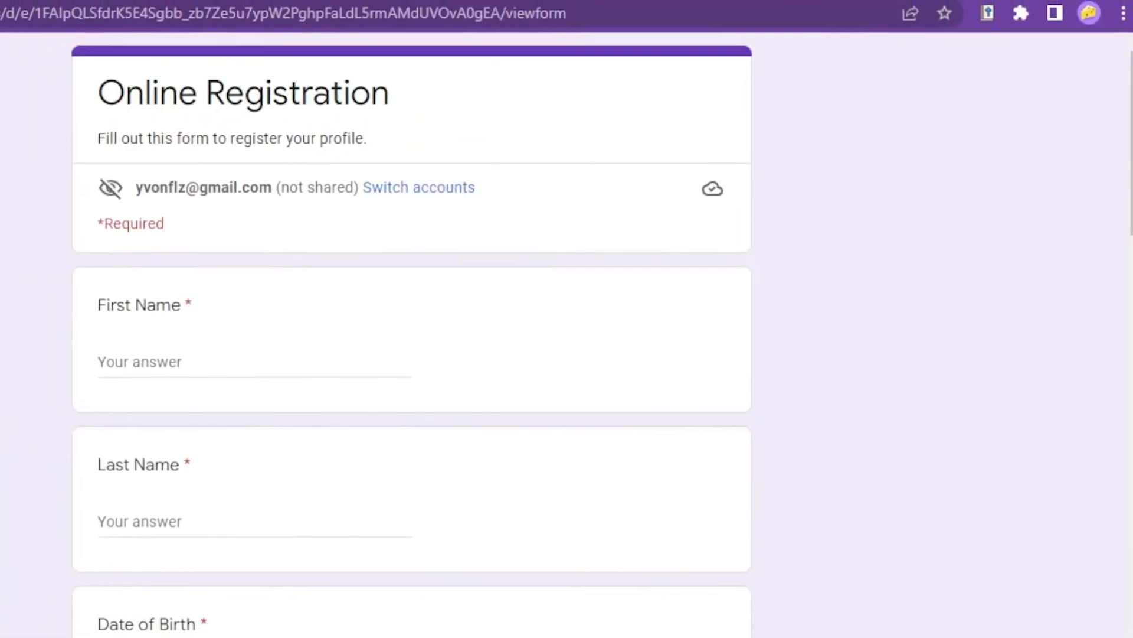
- Copy the web address of the previewed Online Registration form
left_click(444, 12)
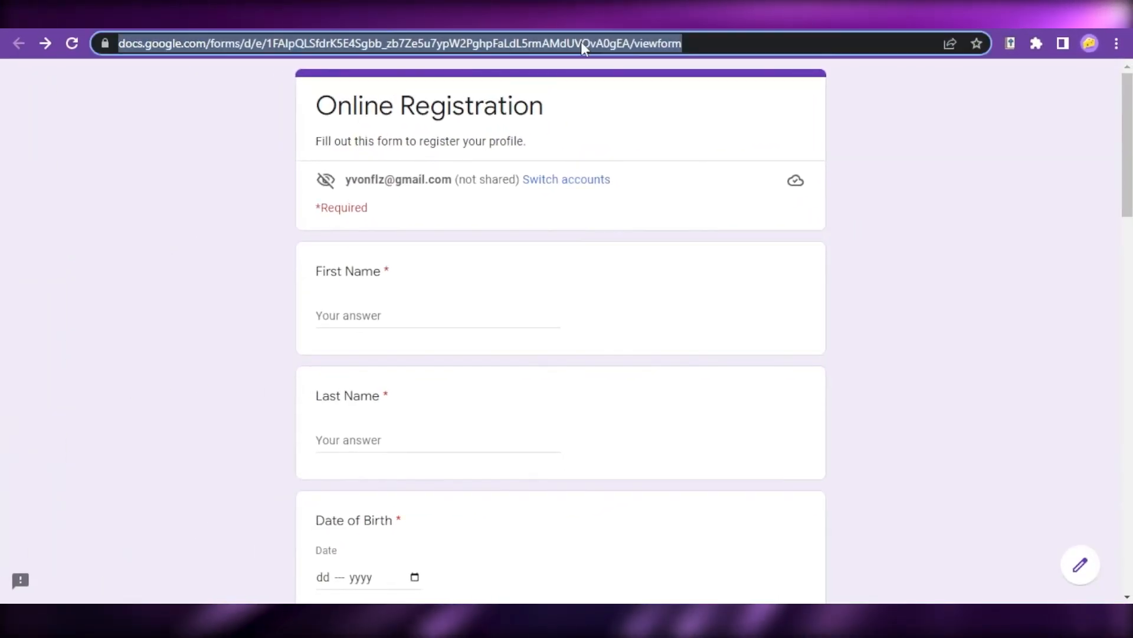
right_click(488, 44)
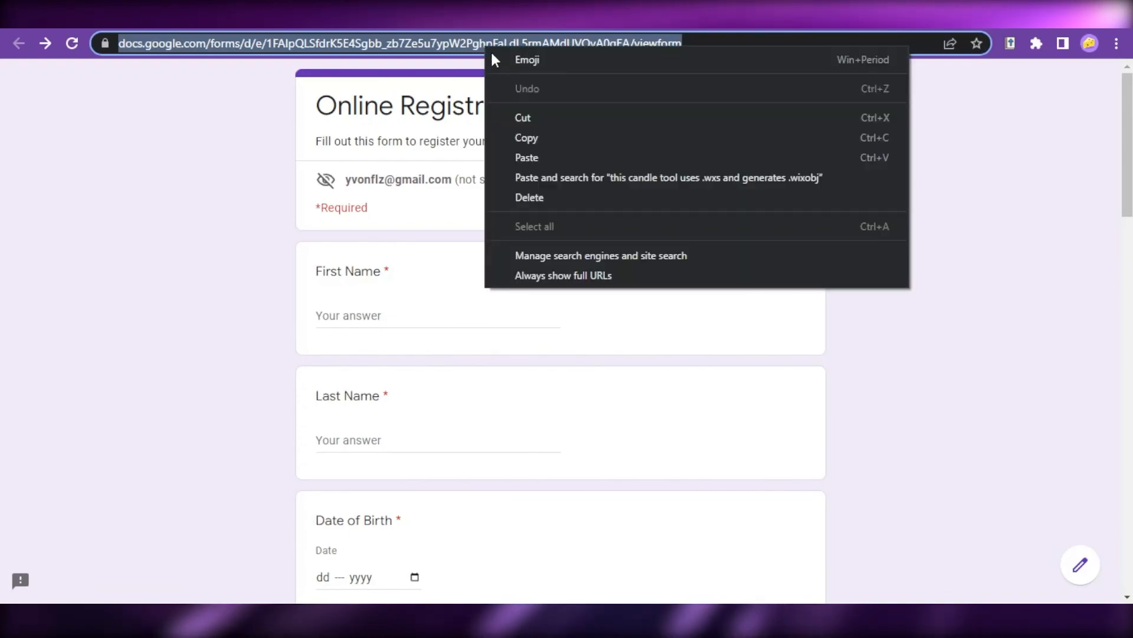
left_click(544, 131)
left_click(229, 150)
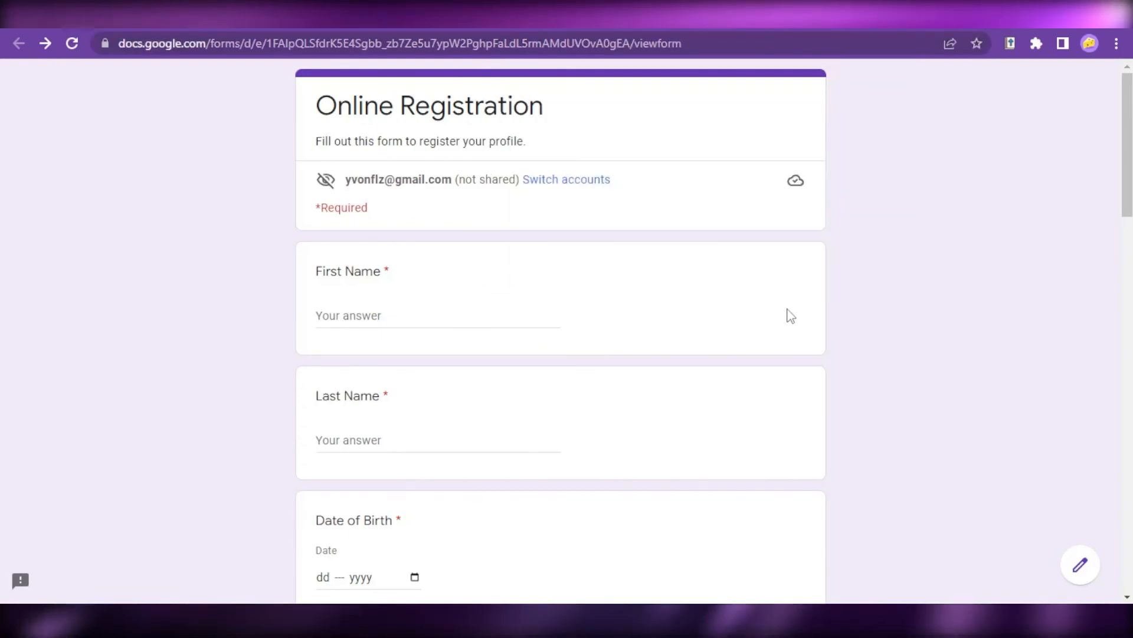